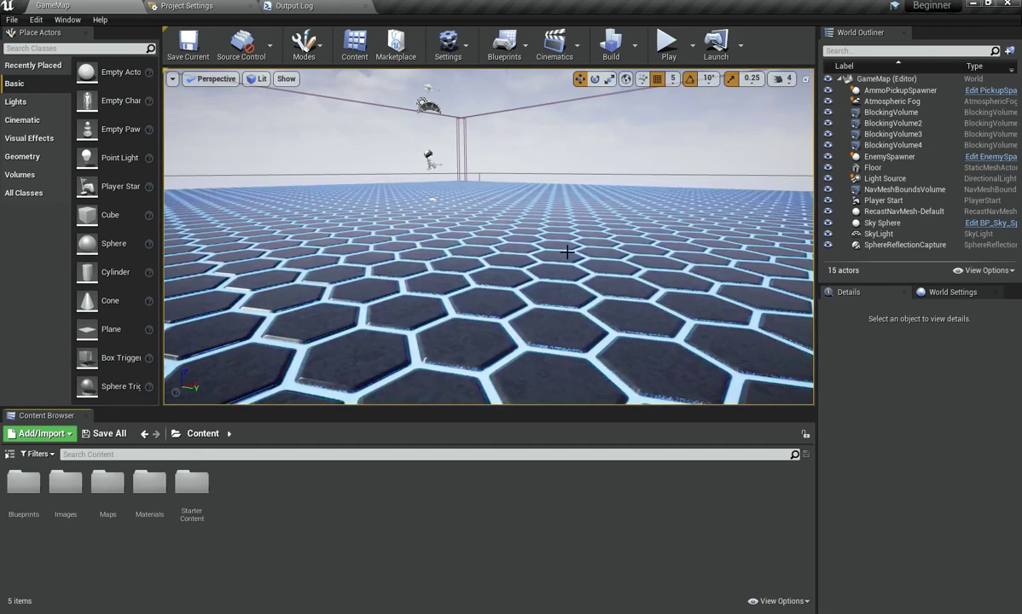
right_click_drag(571, 258, 802, 218)
key("w")
key("s")
key("a")
right_click_drag(525, 247, 472, 245)
key("w")
key("s")
key("w")
key("s")
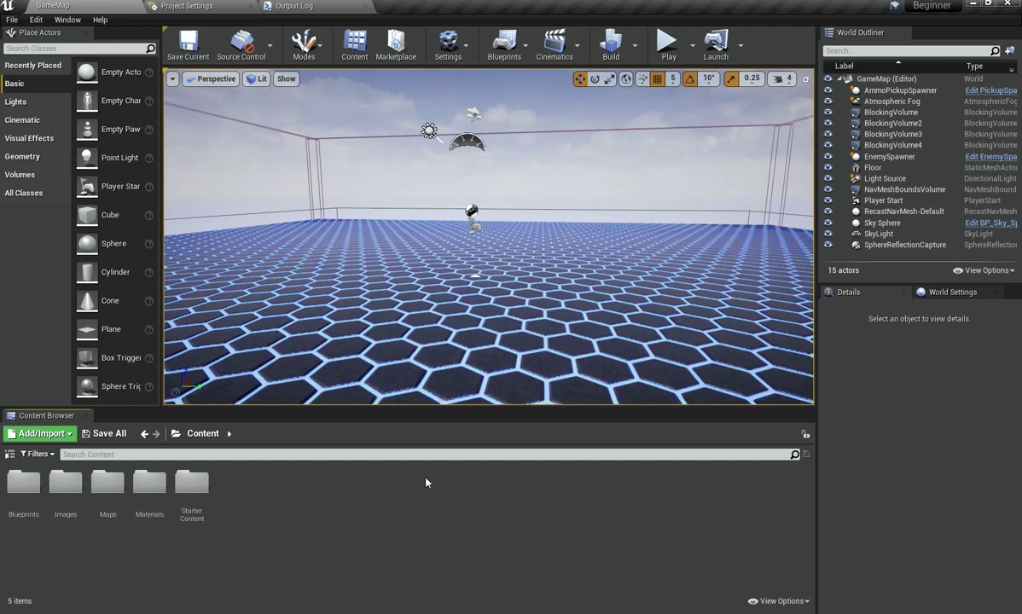
Step: Create a folder named Mesh in the Content folder and open it
right_click(256, 551)
left_click(304, 201)
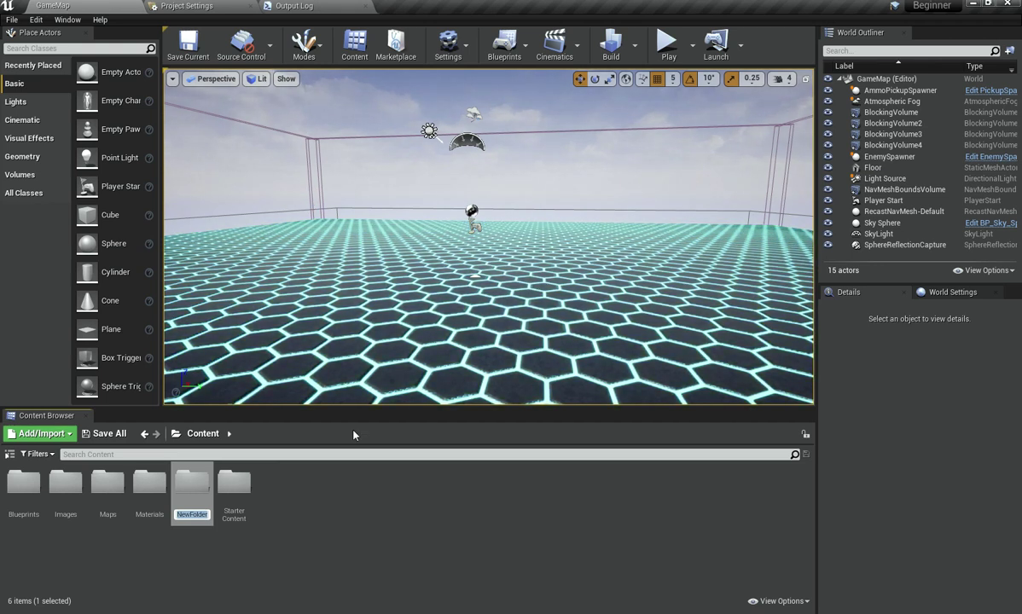
key("Return")
key("Return")
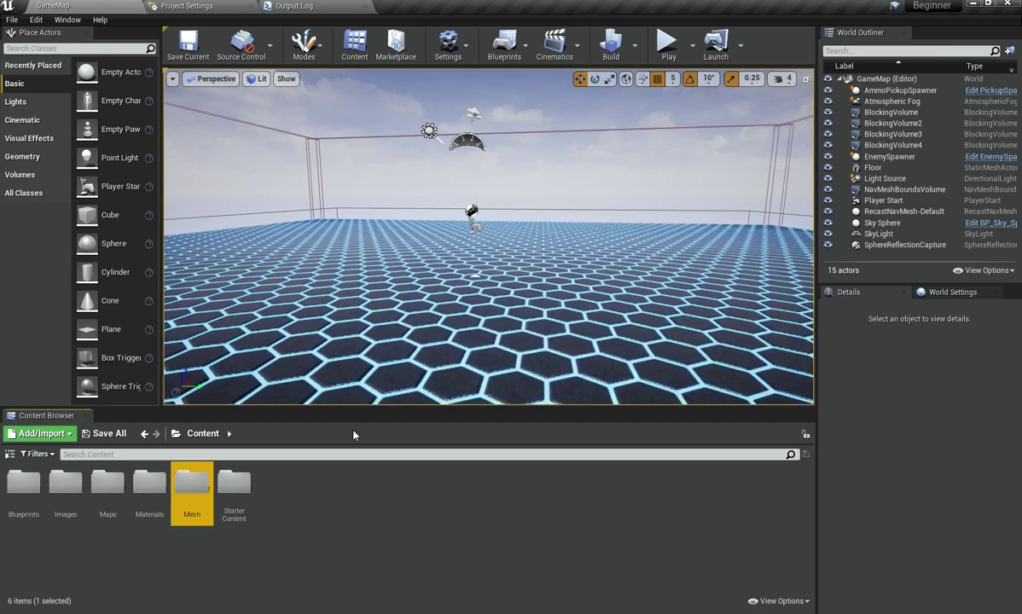
key("ctrl+s")
Step: Choose Running.fbx from the Beginner project directory for import into the Mesh folder
right_click(137, 541)
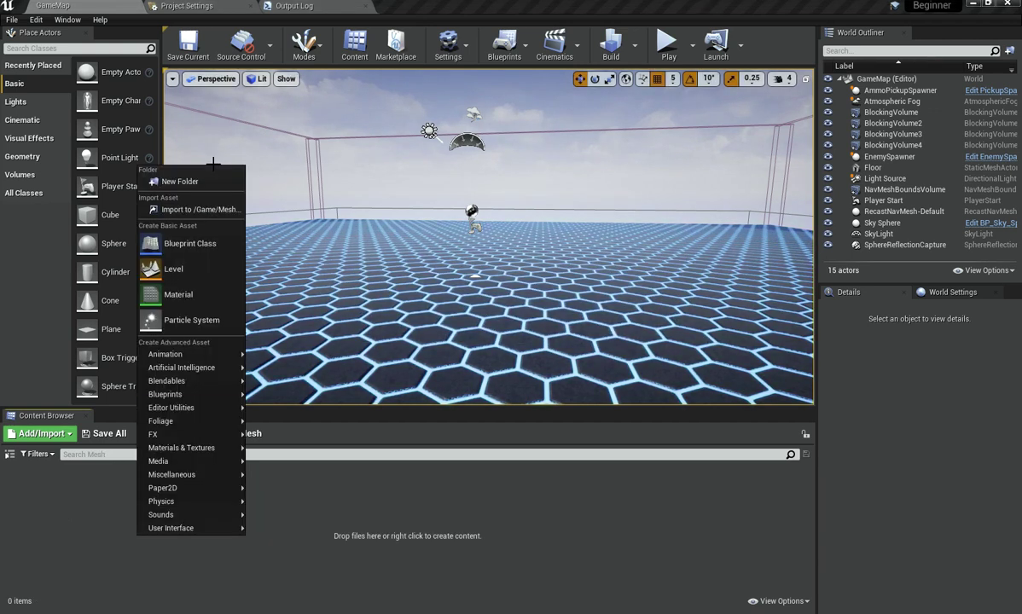
left_click(204, 209)
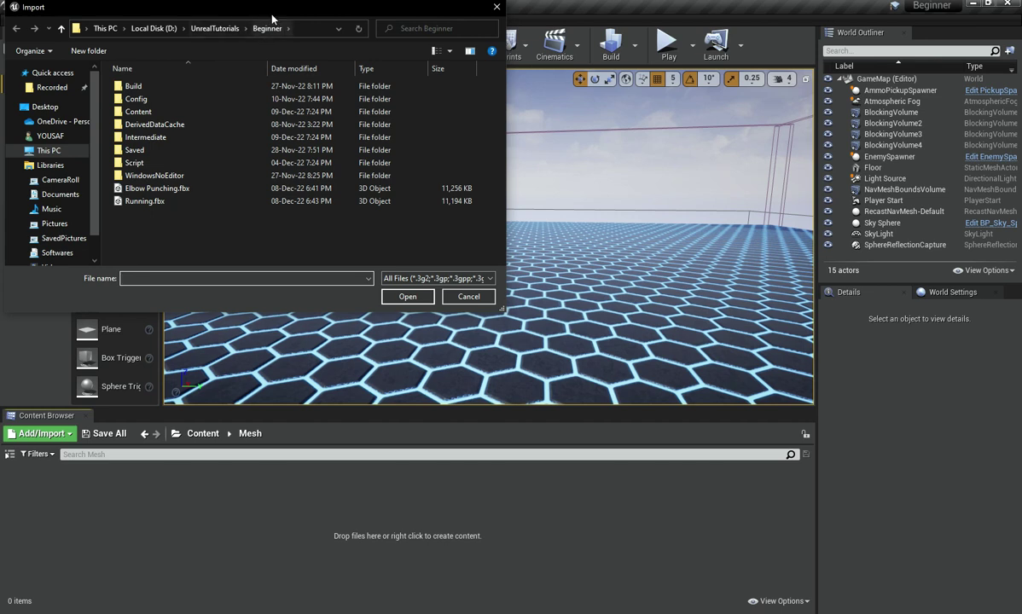
left_click(213, 189)
left_click(213, 202)
left_click(209, 187)
left_click(213, 185)
left_click(213, 201, "ctrl")
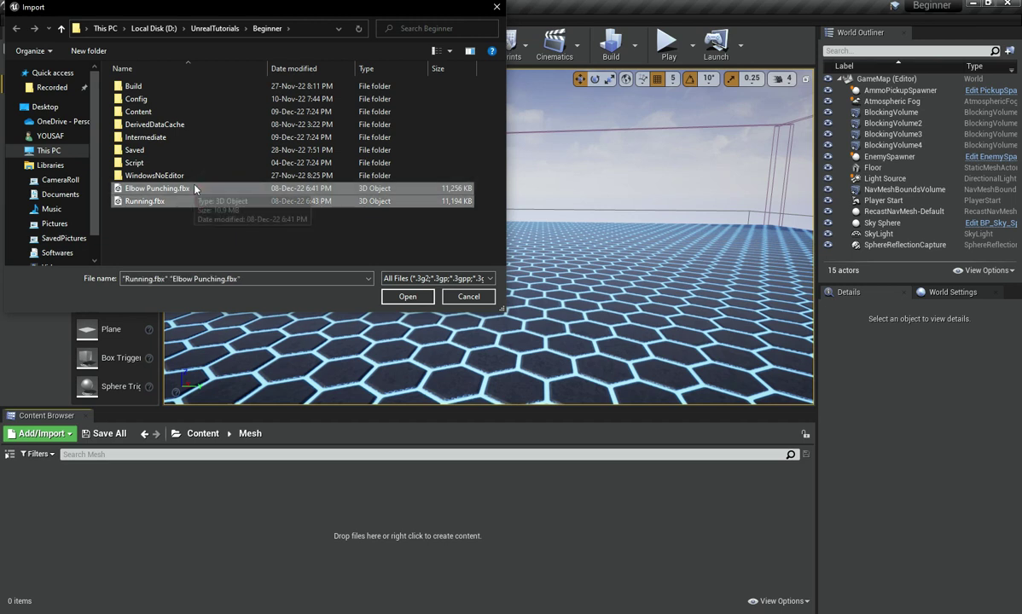
left_click(350, 187)
left_click(377, 200)
left_click(420, 298)
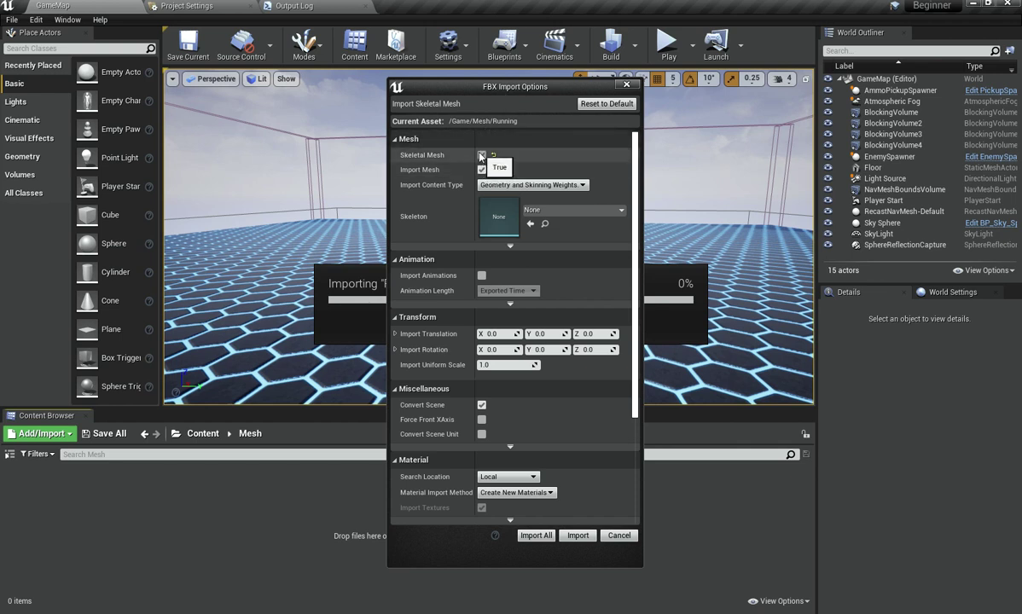
Step: Import the running FBX as a skeletal mesh with Import Mesh and Import Animations enabled, and save all assets
left_click(481, 155)
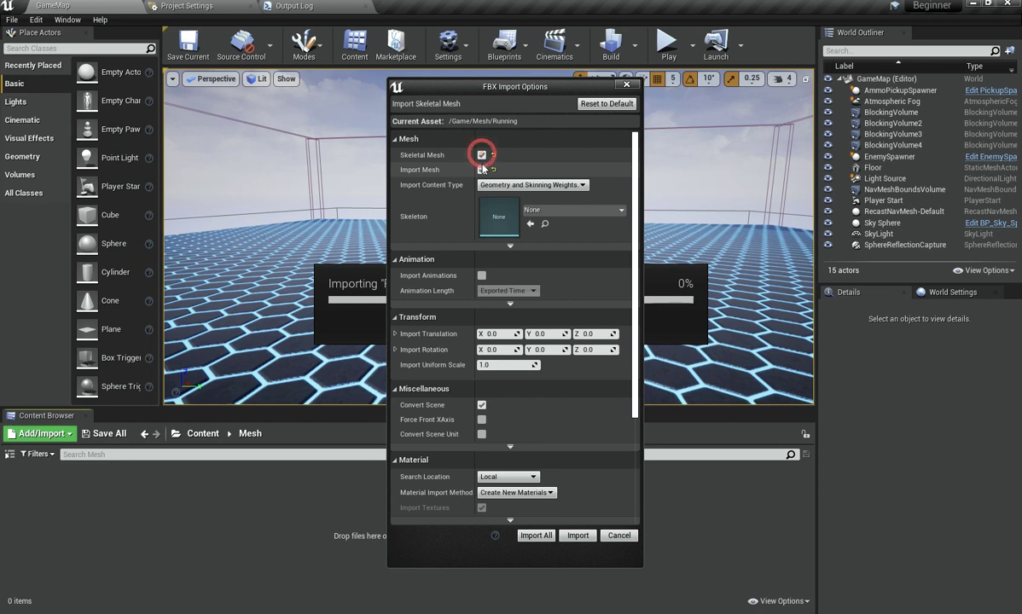
left_click(481, 156)
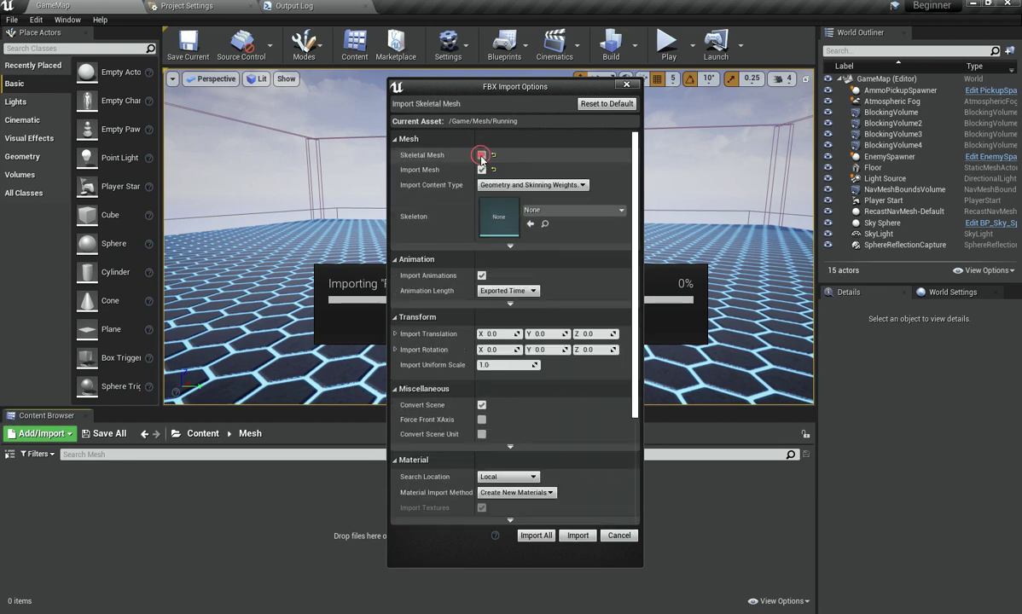
scroll(477, 311, "down", 1)
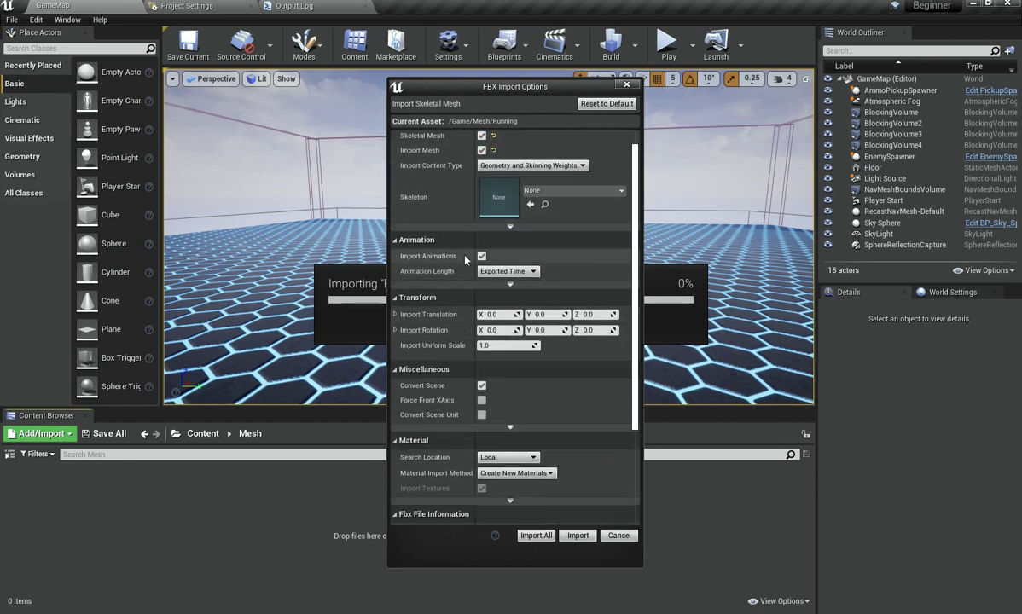
scroll(484, 270, "down", 5)
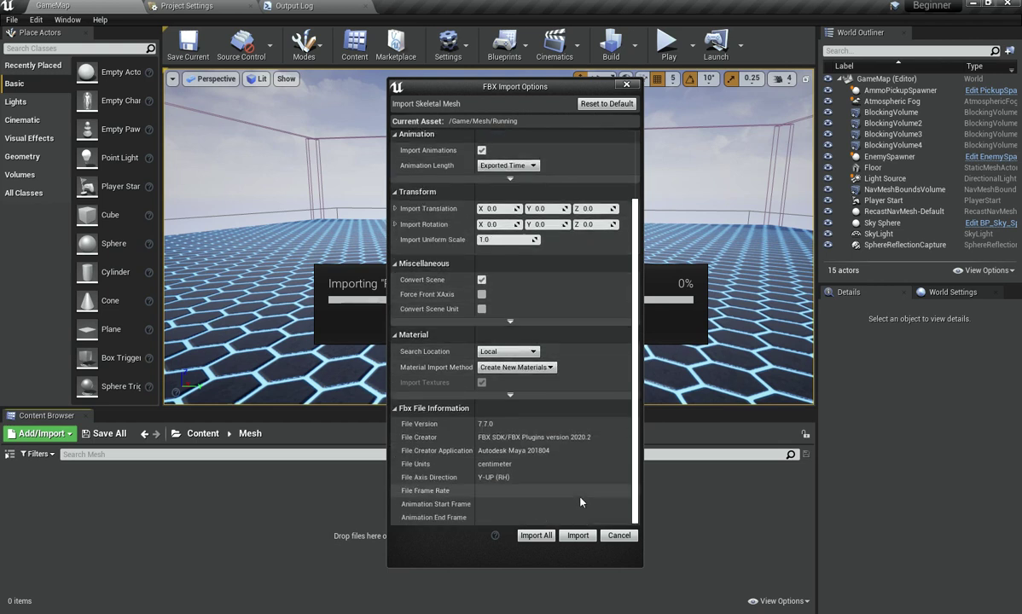
left_click(564, 540)
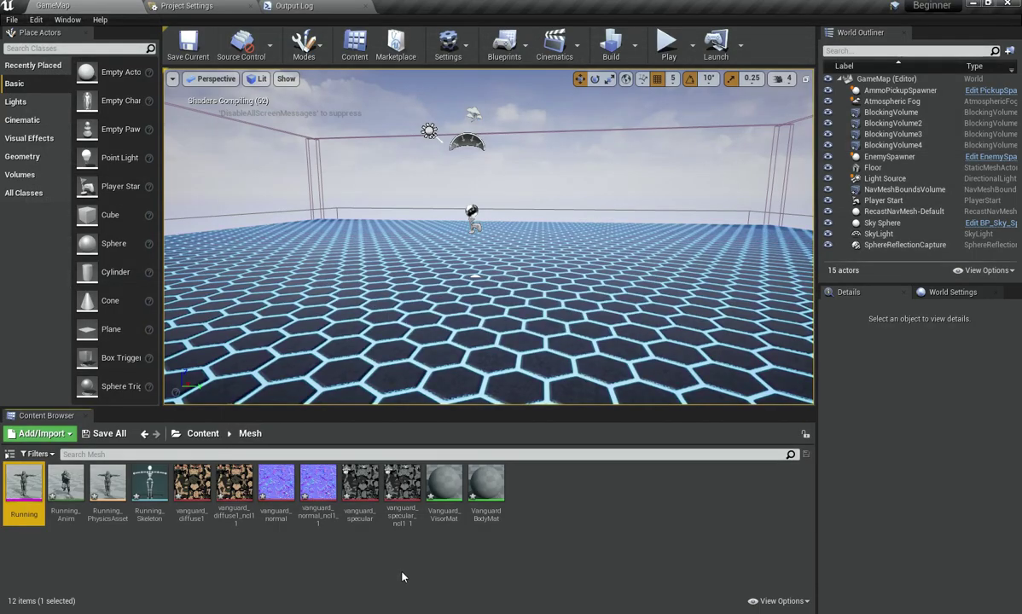
left_click(402, 572)
key("ctrl+shift+s")
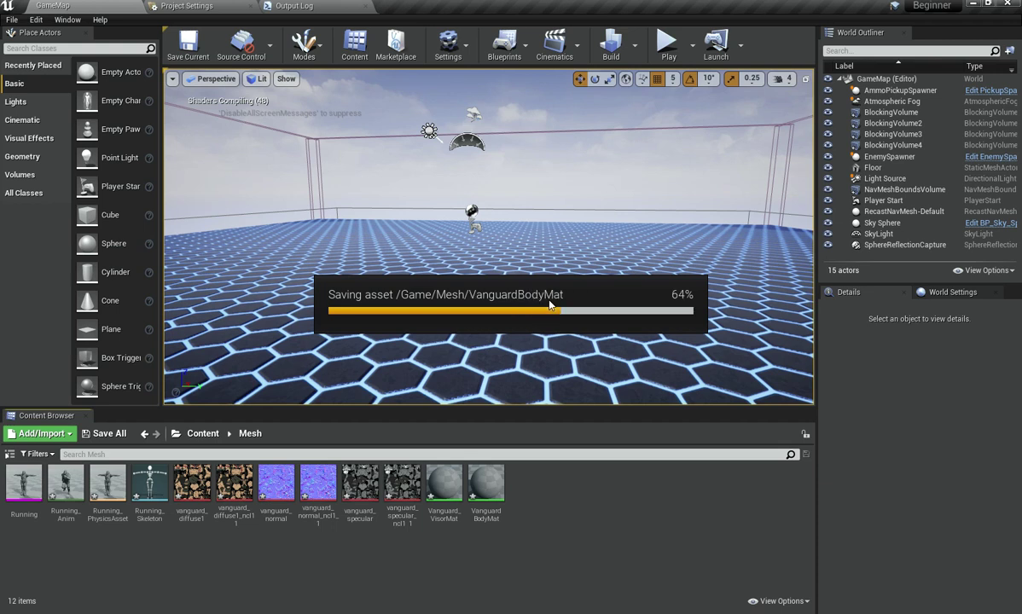
Step: Inspect the imported skeletal mesh and its running animation, and return to the GameMap level
double_click(24, 486)
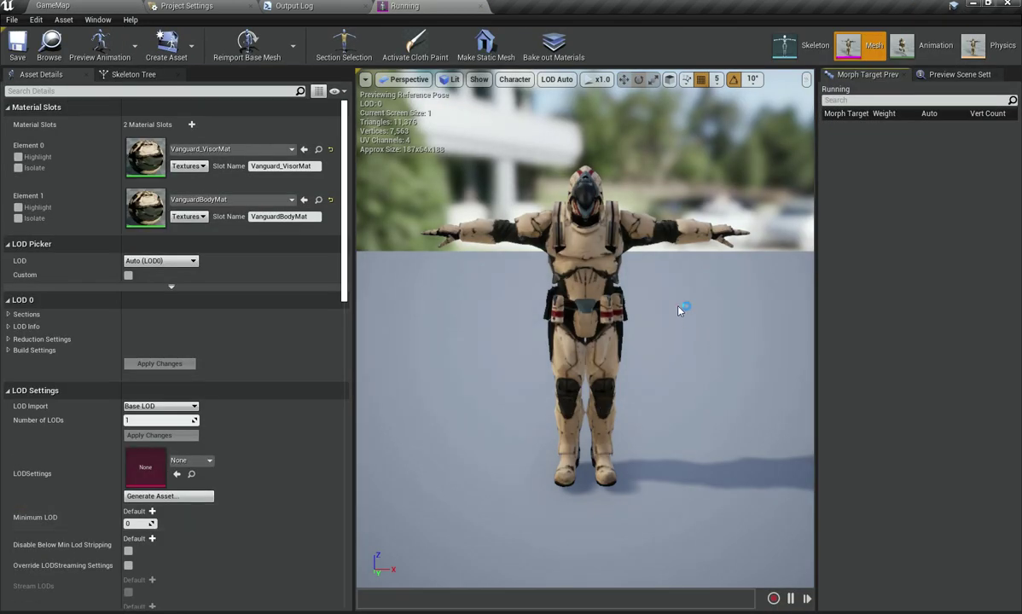
mouse_move(681, 308)
right_mouse_down()
mouse_move(655, 334)
mouse_move(670, 295)
mouse_move(650, 303)
mouse_move(674, 307)
mouse_move(661, 308)
right_mouse_up()
key("w")
key("a")
key("s")
key("d")
left_click_drag(609, 226, 677, 311)
left_click(934, 47)
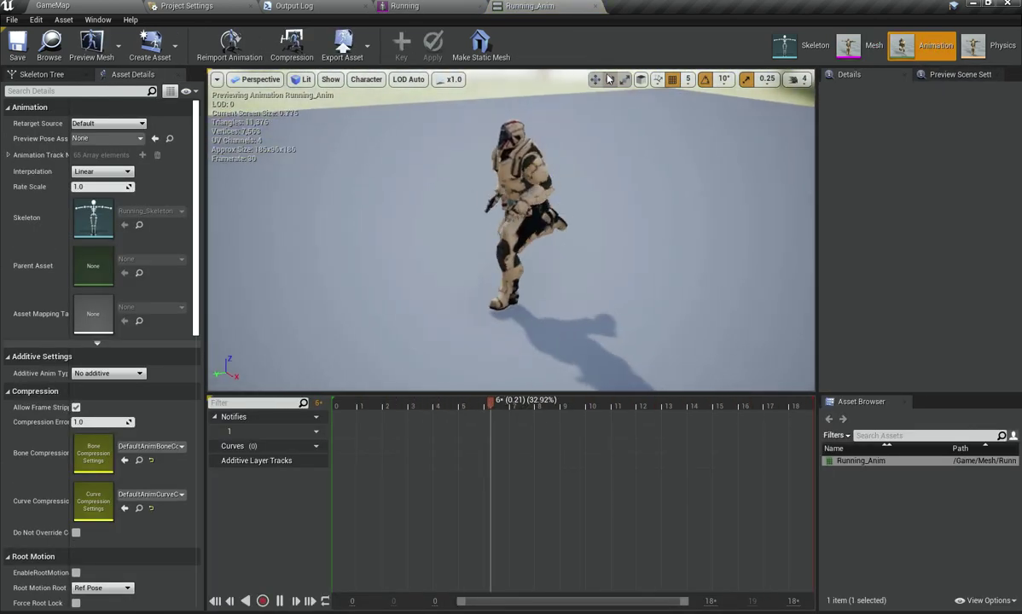
left_click(596, 4)
left_click(53, 5)
Step: Rename the Running skeletal mesh to Enemy and its animation to Enemy_Run
key("F2")
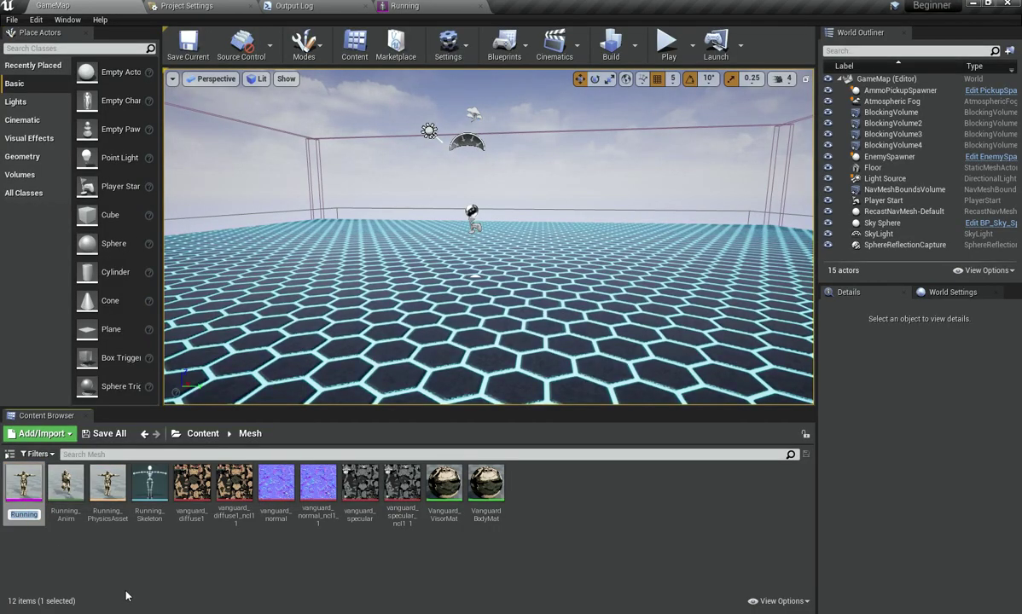
type("Enemy")
key("Return")
key("F2")
type("Enemy_Run")
Step: Rename the physics asset to Enemy_PhysicsAsset and the skeleton to Enemy_Skeleton
key("Right")
key("Home")
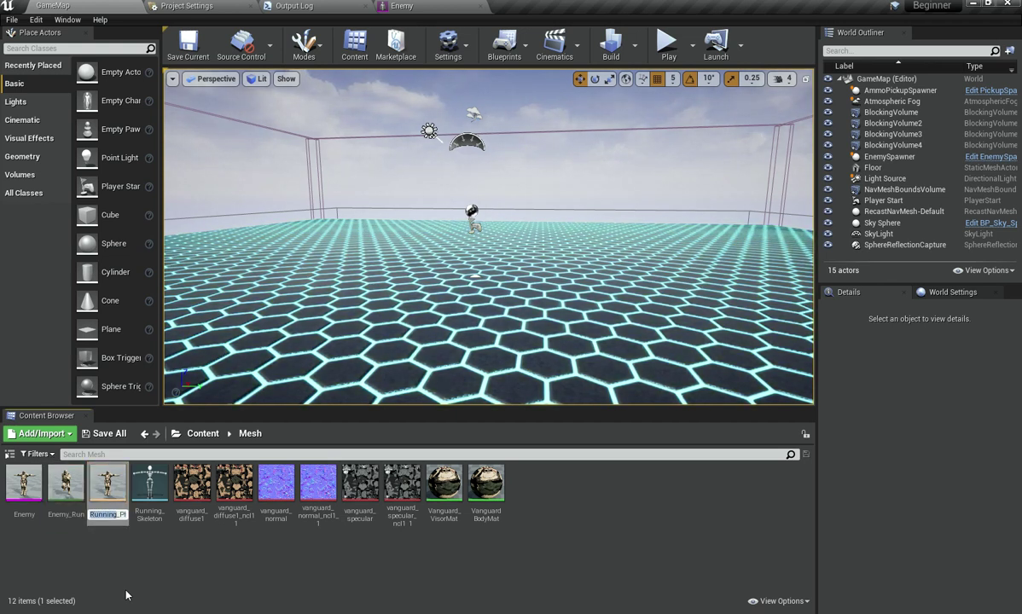
key("Return")
key("Right")
key("Right")
key("F2")
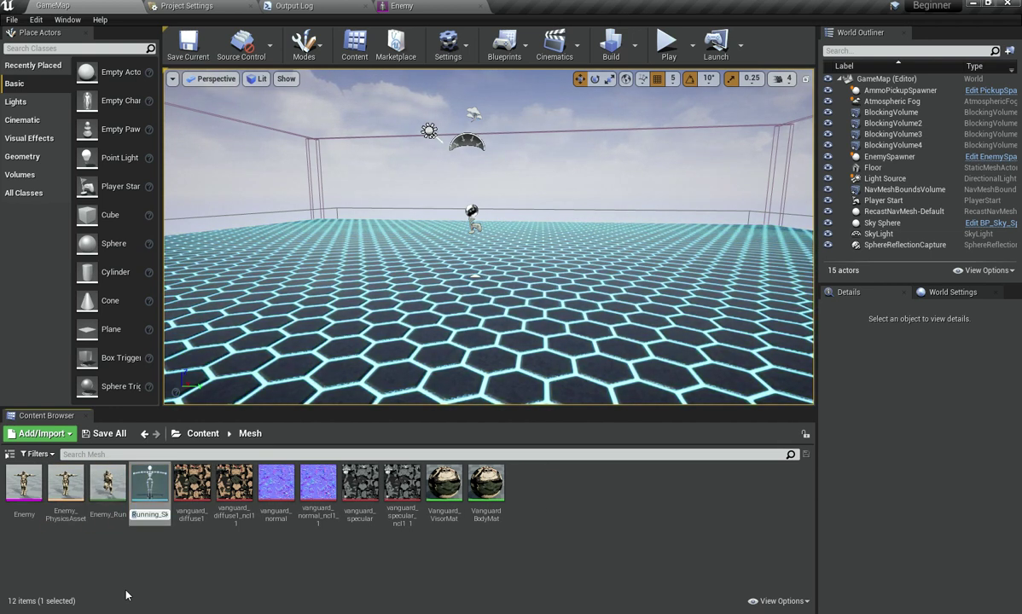
type("Ene")
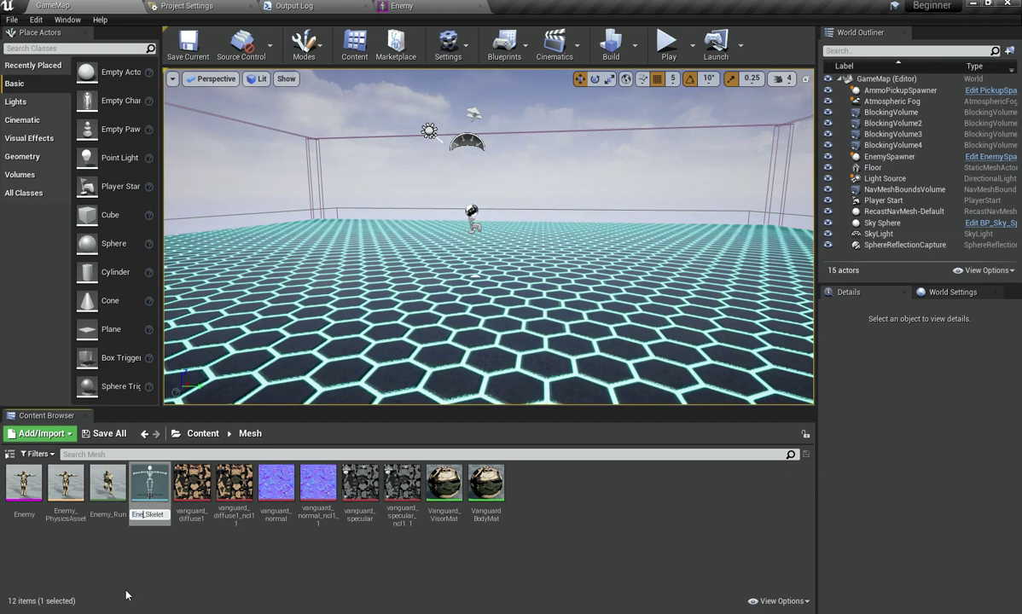
type("my")
key("Return")
key("Right")
key("Right")
key("Right")
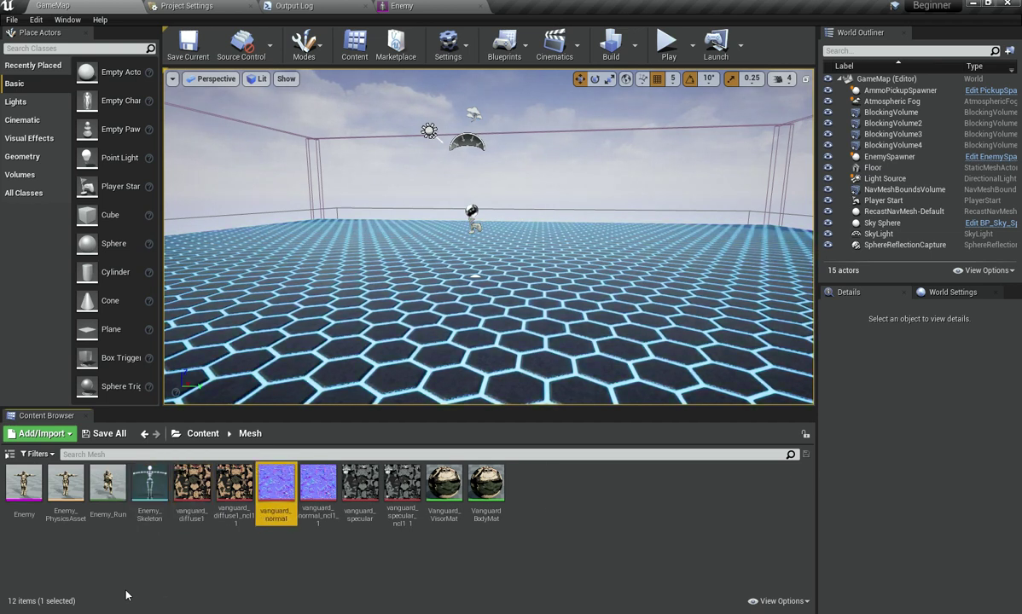
key("Right")
key("Right")
key("Right")
key("Right")
key("Right")
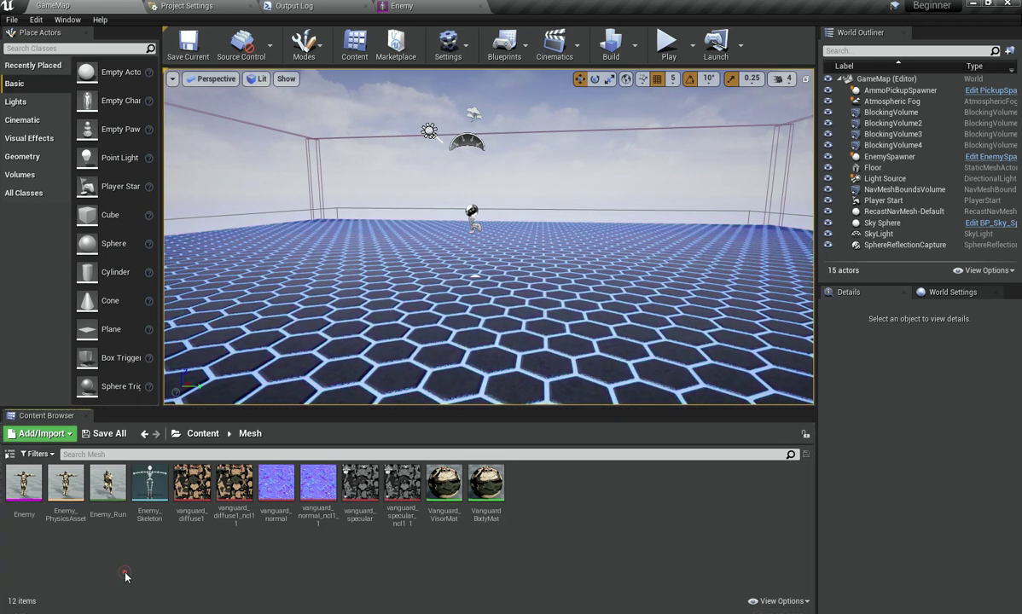
Step: Import Elbow Punching.fbx into the Mesh folder as animation only, with Import Mesh disabled and Enemy_Skeleton as the skeleton
right_click(125, 576)
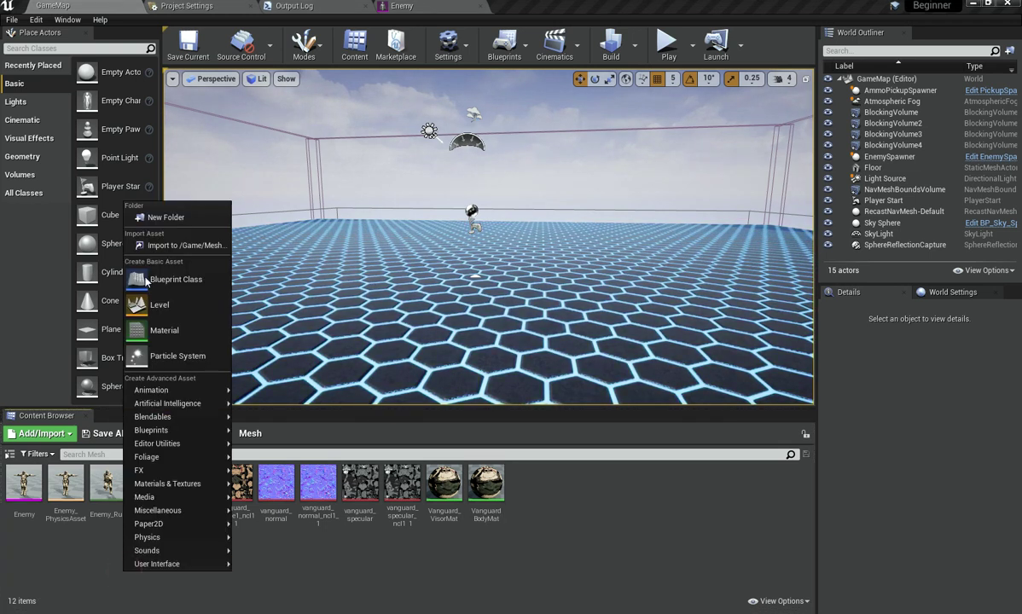
left_click(198, 246)
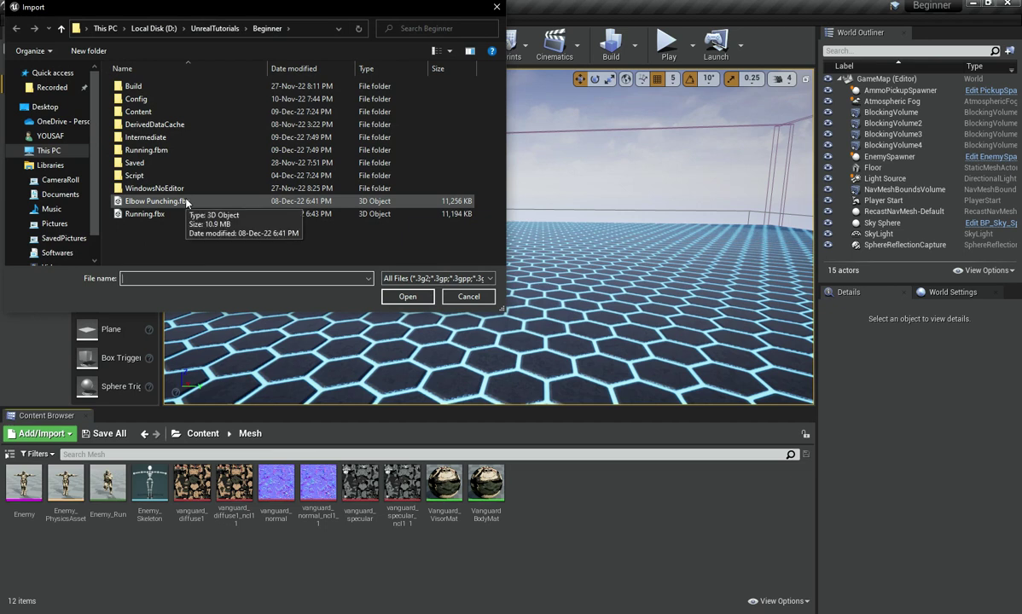
double_click(186, 201)
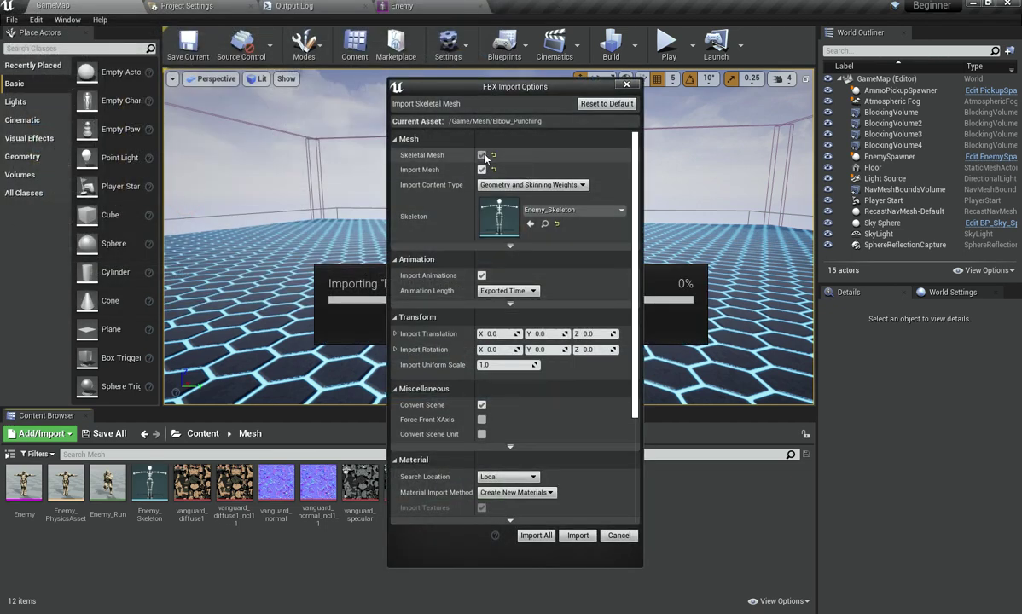
left_click(483, 155)
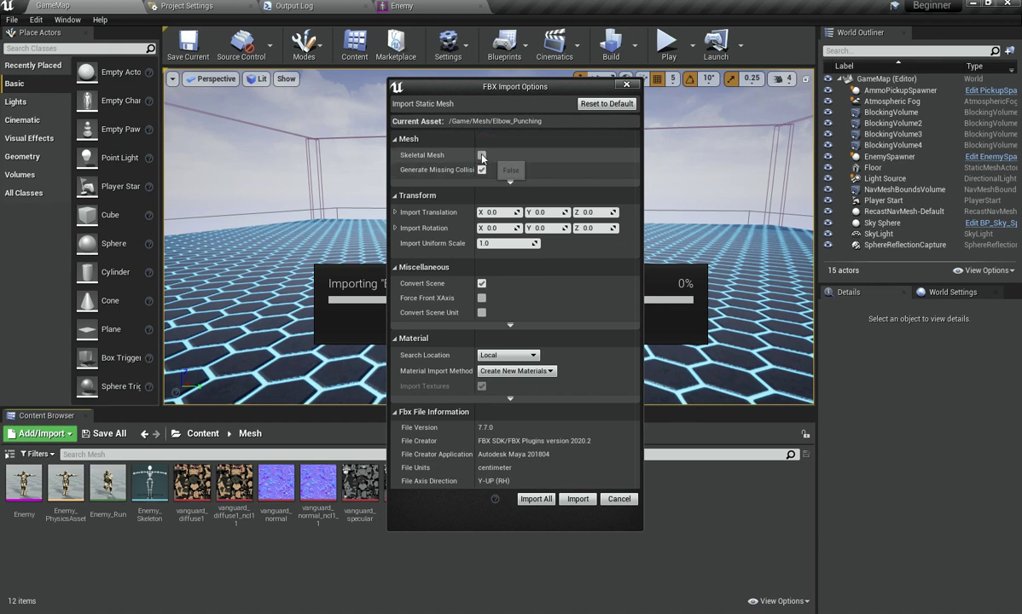
left_click(483, 156)
left_click(481, 170)
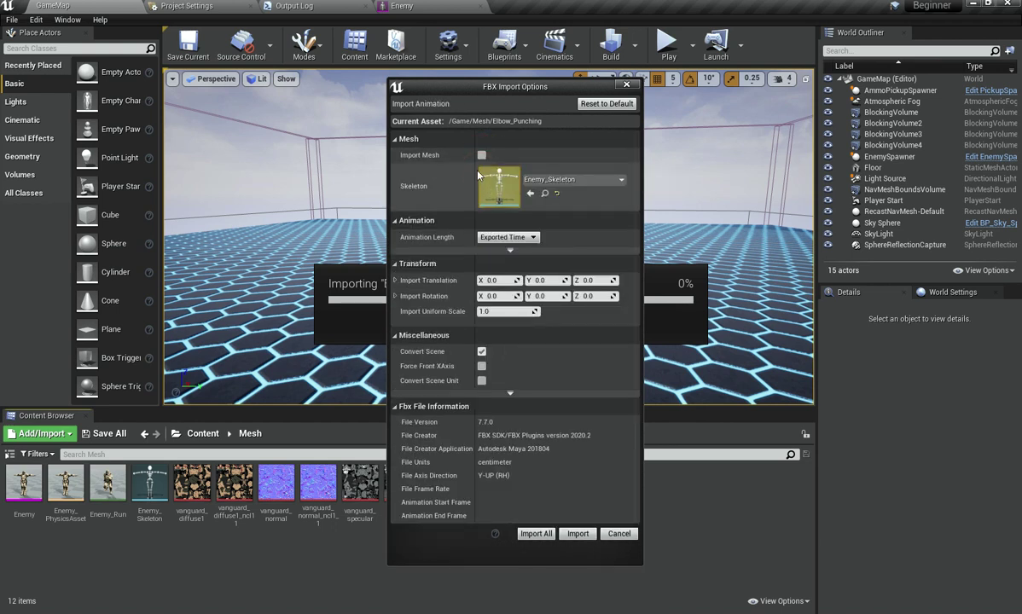
left_click(580, 182)
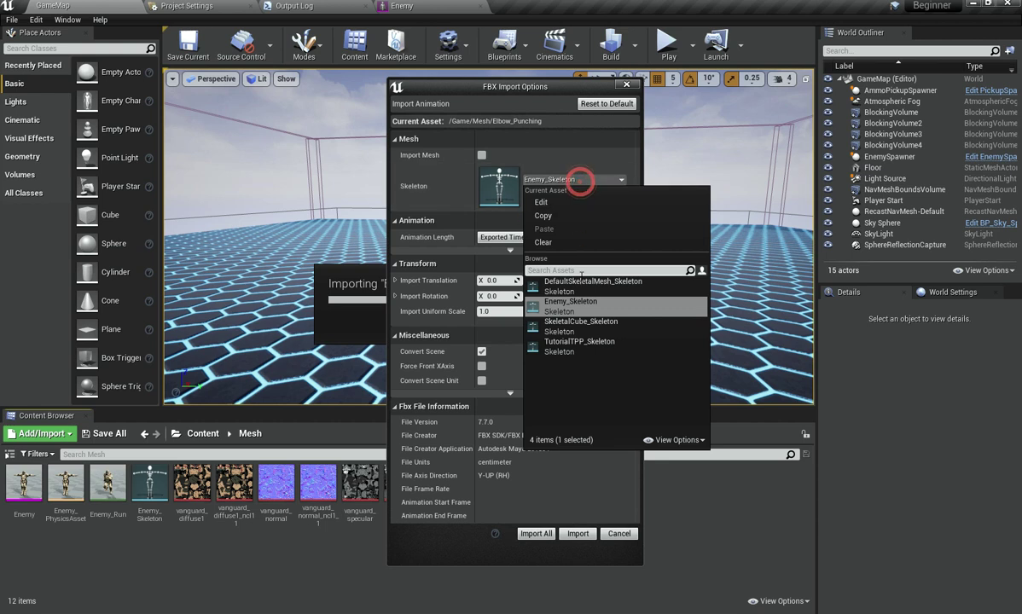
left_click(424, 180)
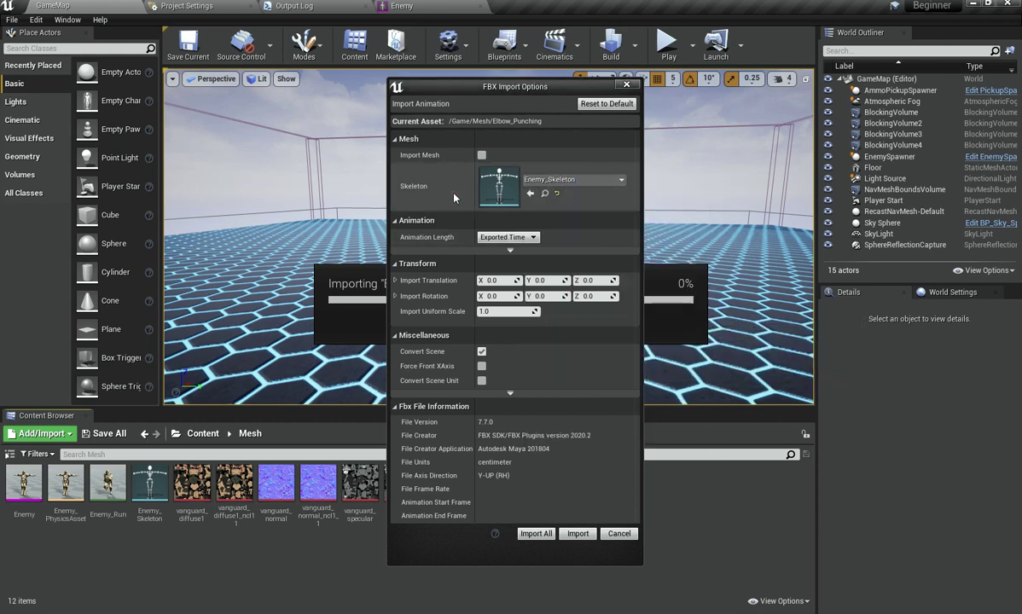
left_click(564, 535)
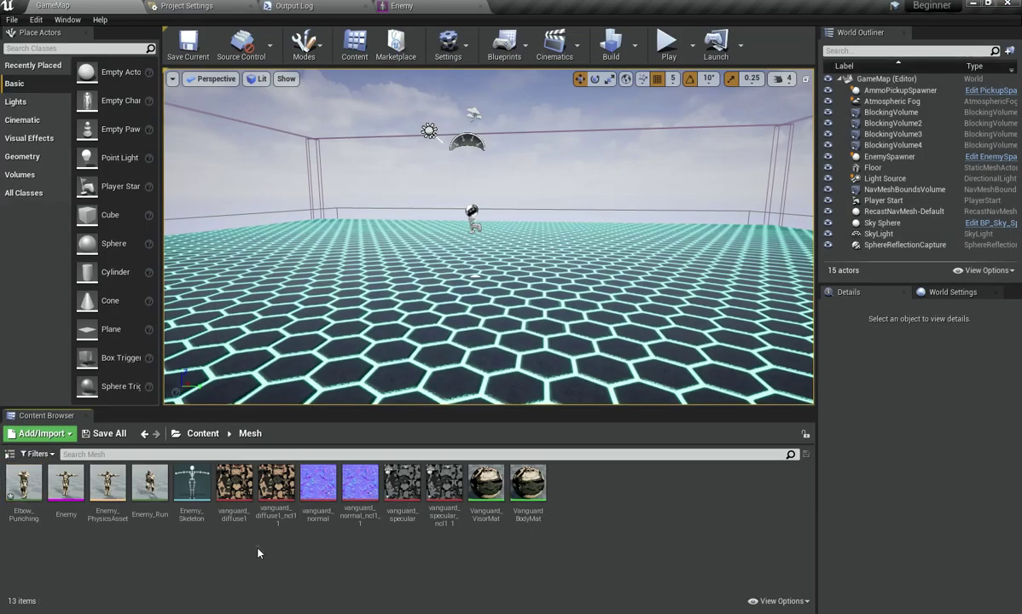
left_click(257, 547)
Step: Preview the Elbow_Punching animation on the enemy character, and return to the GameMap level
double_click(23, 483)
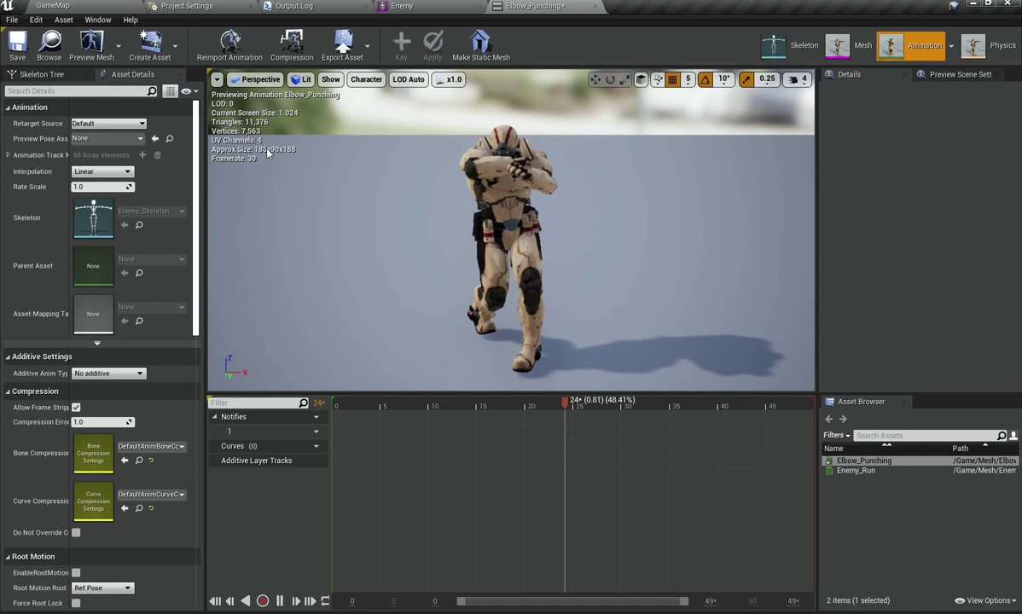
left_click(843, 51)
left_click(921, 46)
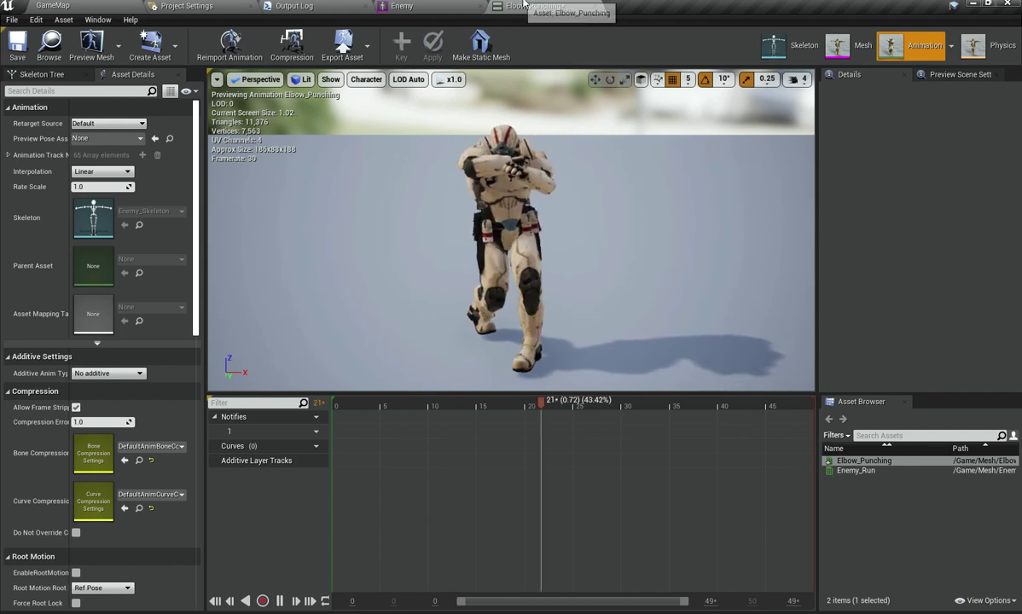
left_click(566, 6)
left_click(61, 5)
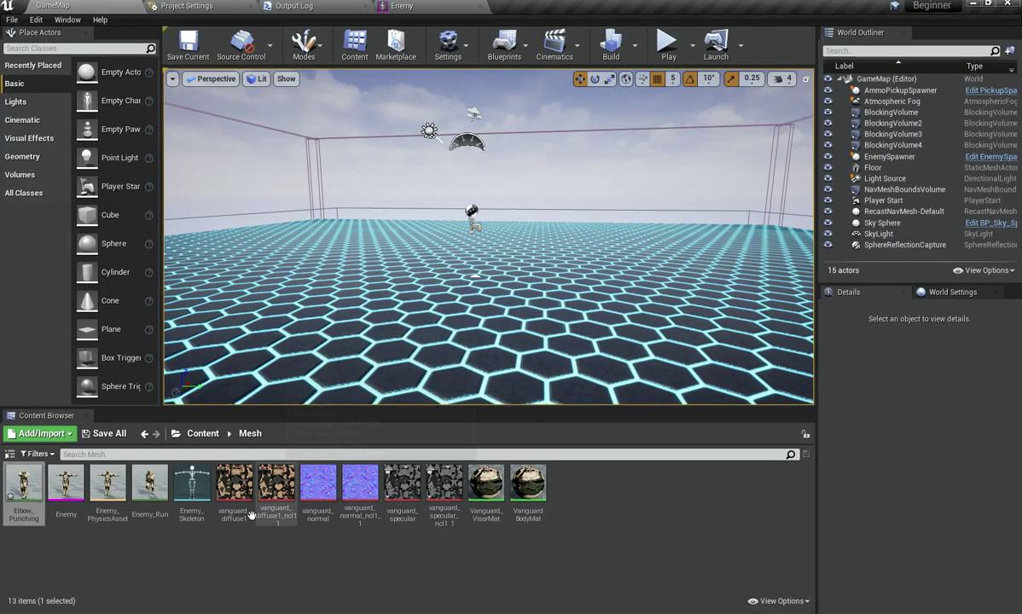
left_click(221, 556)
right_click_drag(384, 282, 554, 346)
right_click_drag(502, 274, 359, 419)
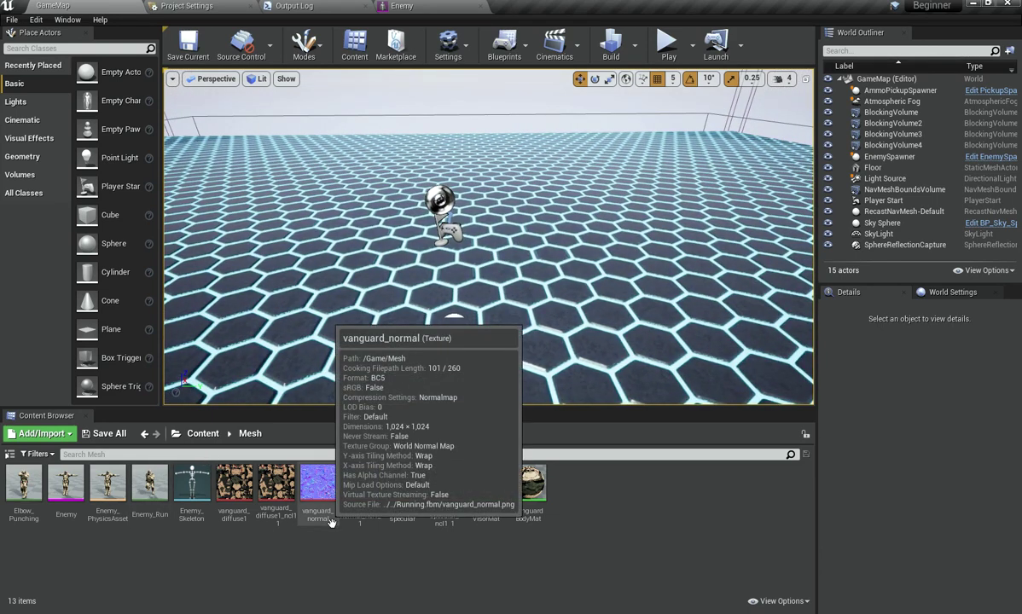
Step: Check the FBX Import messages in the Message Log and close the log window
key("alt+Tab")
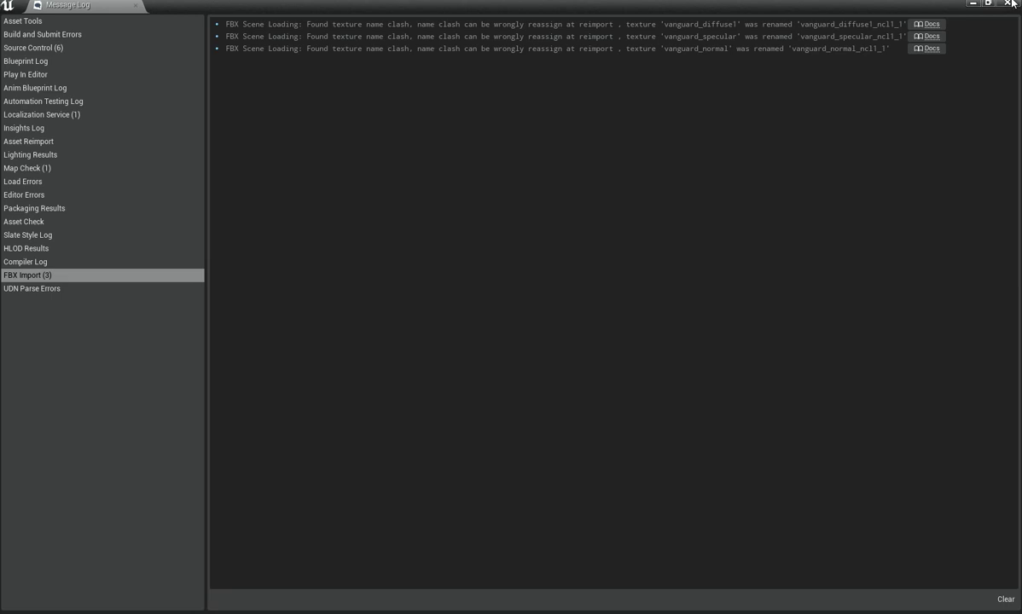
left_click_drag(829, 4, 708, 74)
left_click(879, 76)
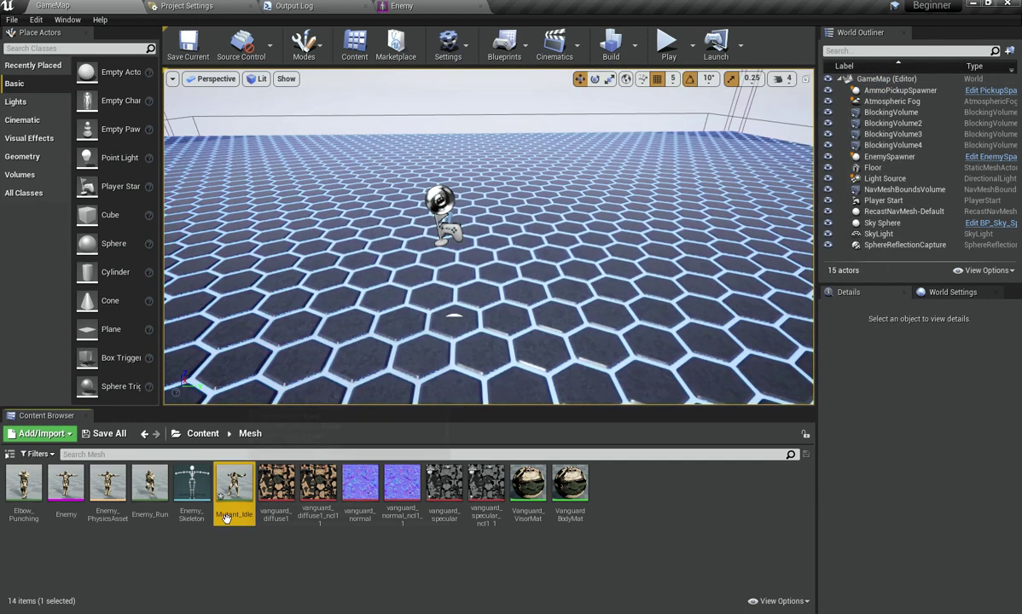
Step: Rename the Mutant_Idle animation in the Mesh folder to Enemy_Idle
key("F2")
key("Left")
key("Right")
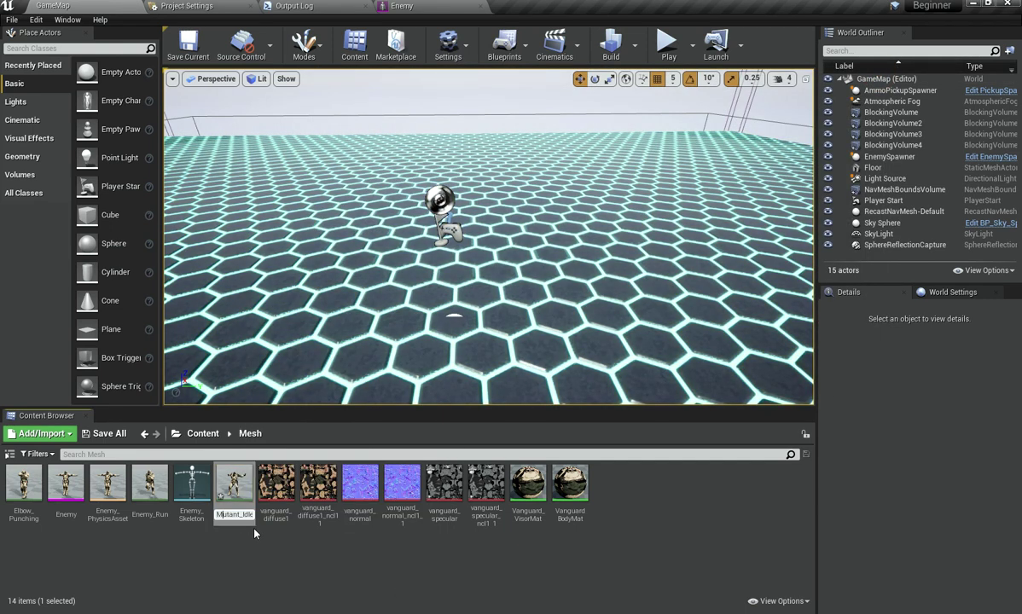
key("Left")
key("Left")
key("BackSpace")
key("BackSpace")
key("BackSpace")
key("BackSpace")
key("BackSpace")
key("BackSpace")
key("BackSpace")
key("BackSpace")
type("Enem")
key("Return")
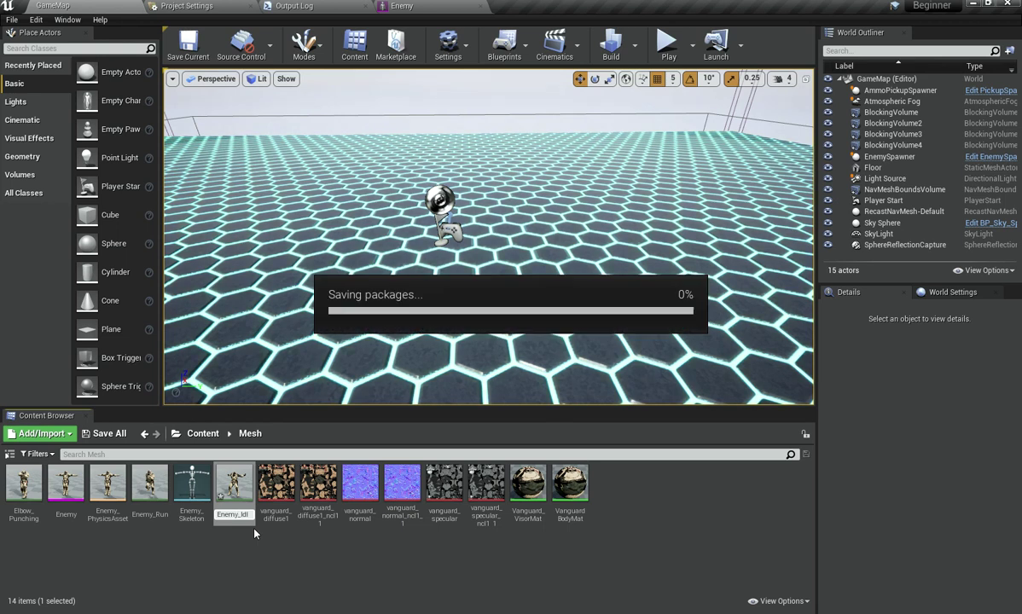
Step: Rename the Elbow_Punching animation to Enemy_Punching
left_click(39, 489)
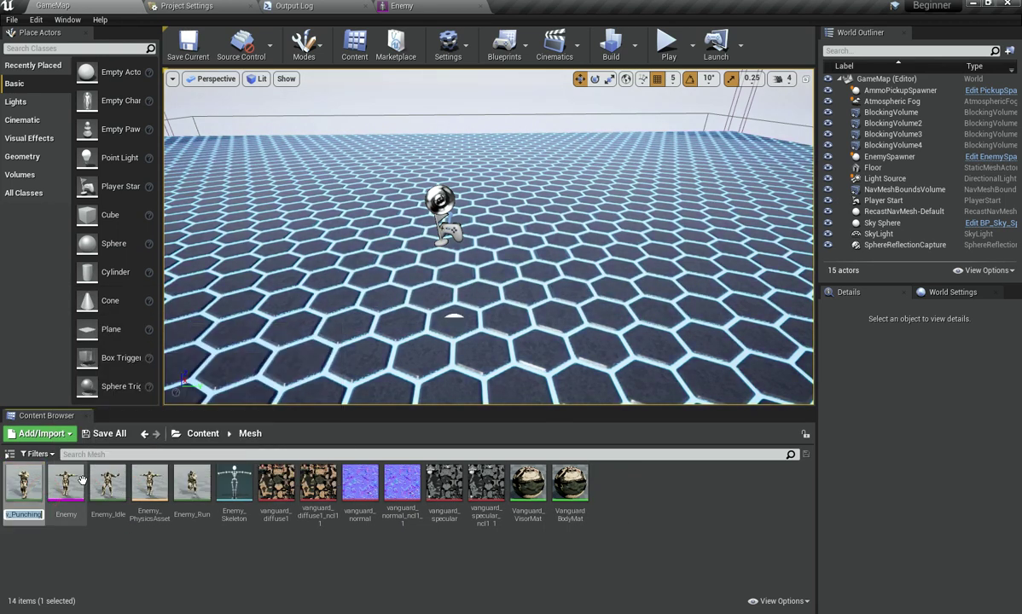
key("F2")
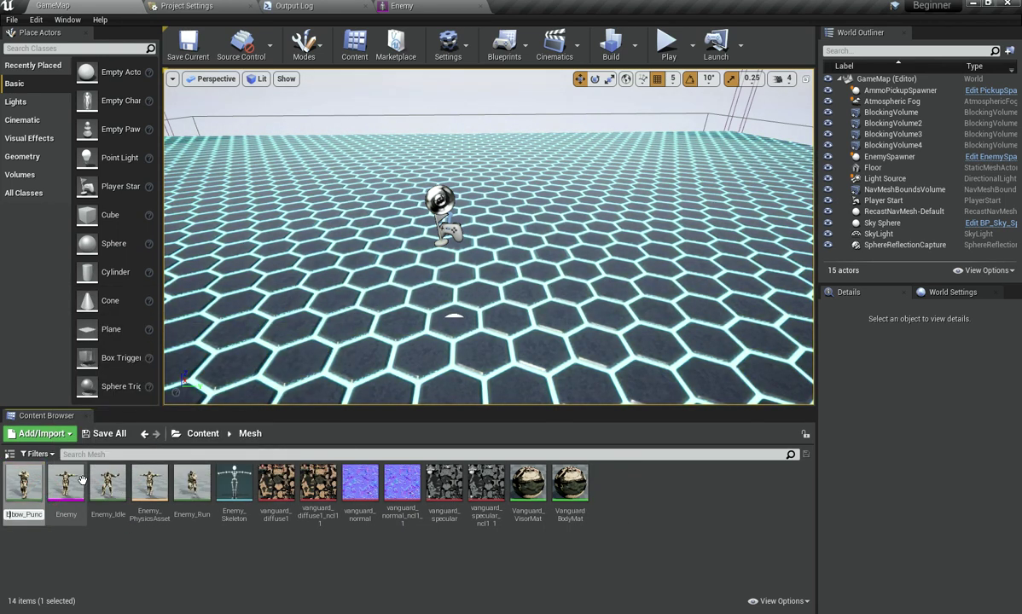
key("BackSpace")
key("BackSpace")
key("BackSpace")
type("n")
key("Return")
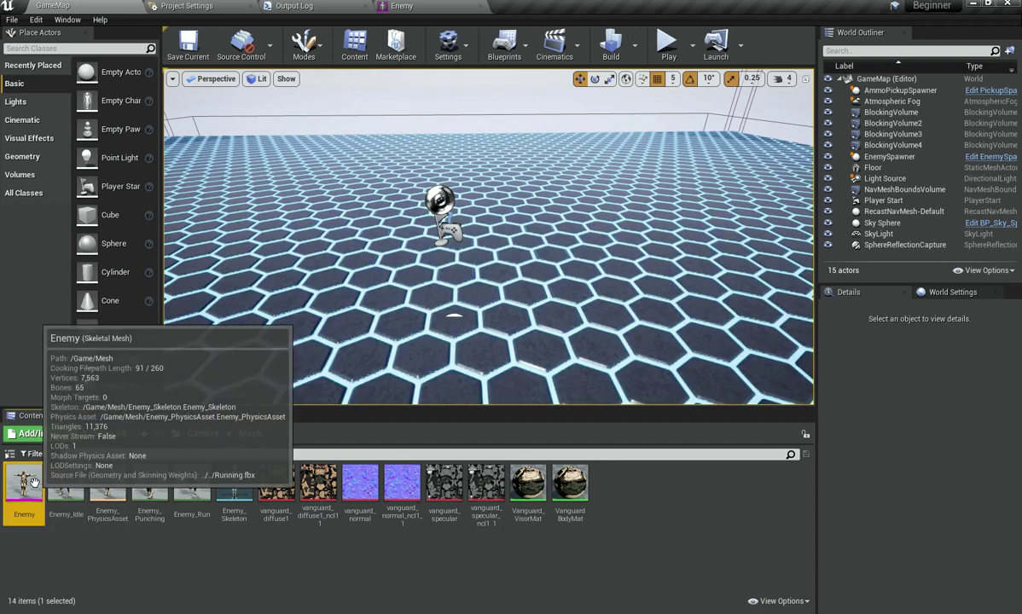
Step: Preview the Enemy_Punching, Enemy_Idle and Enemy_Run animations on the Enemy skeletal mesh, and close the asset editors
double_click(34, 484)
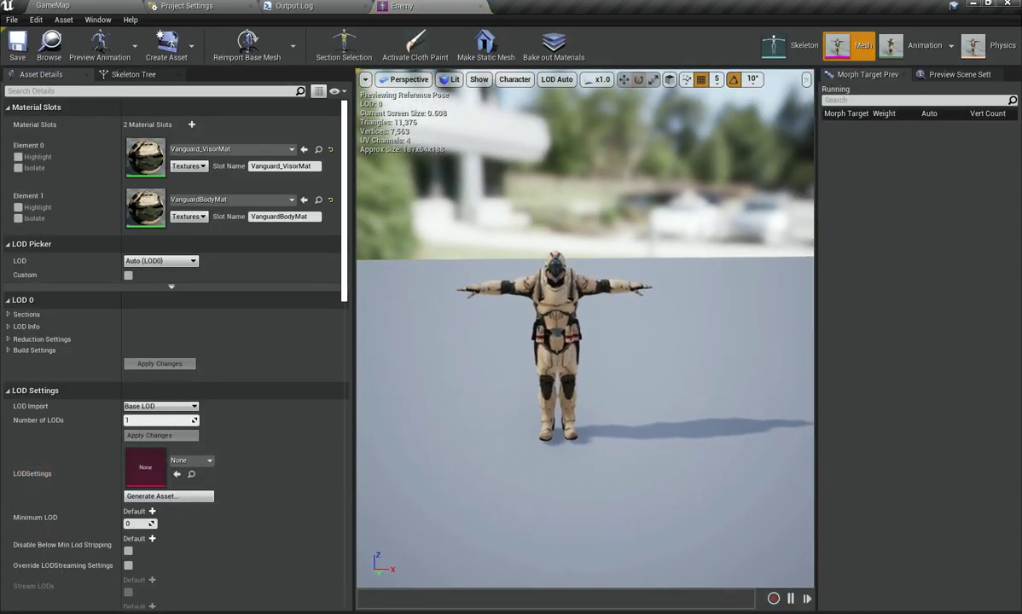
left_click(919, 48)
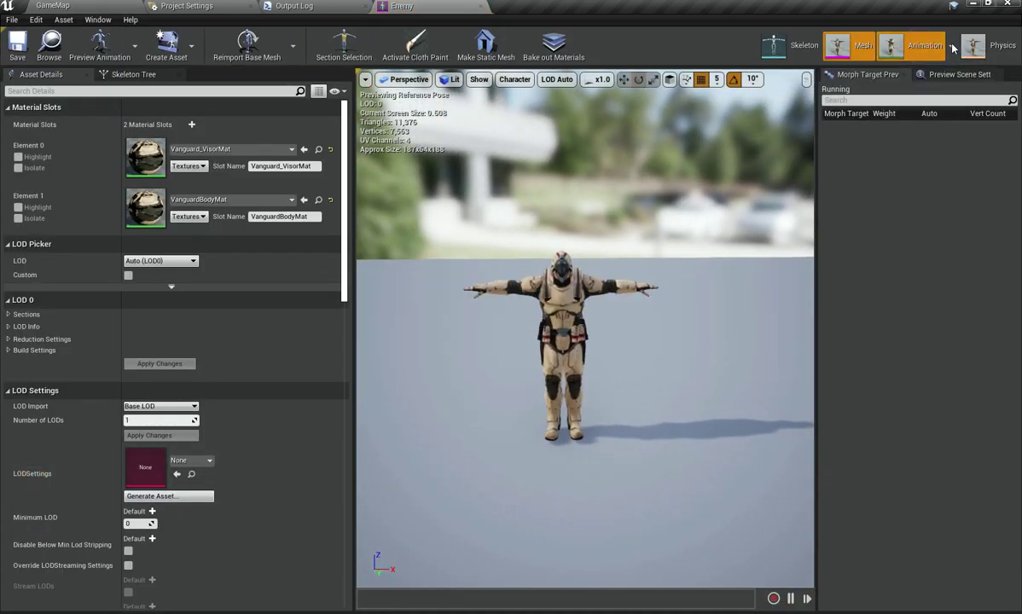
left_click(950, 45)
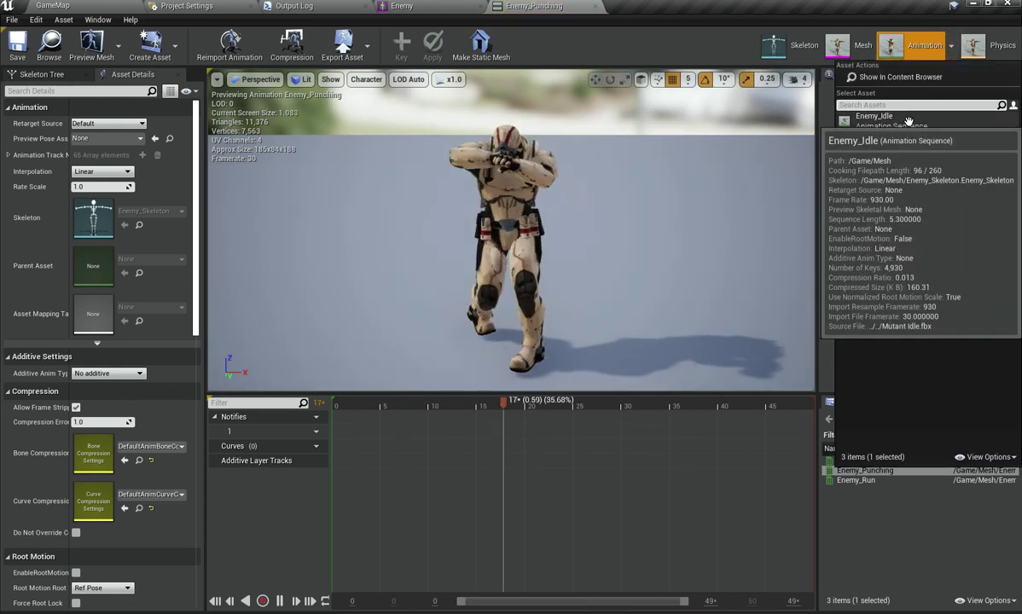
left_click(914, 127)
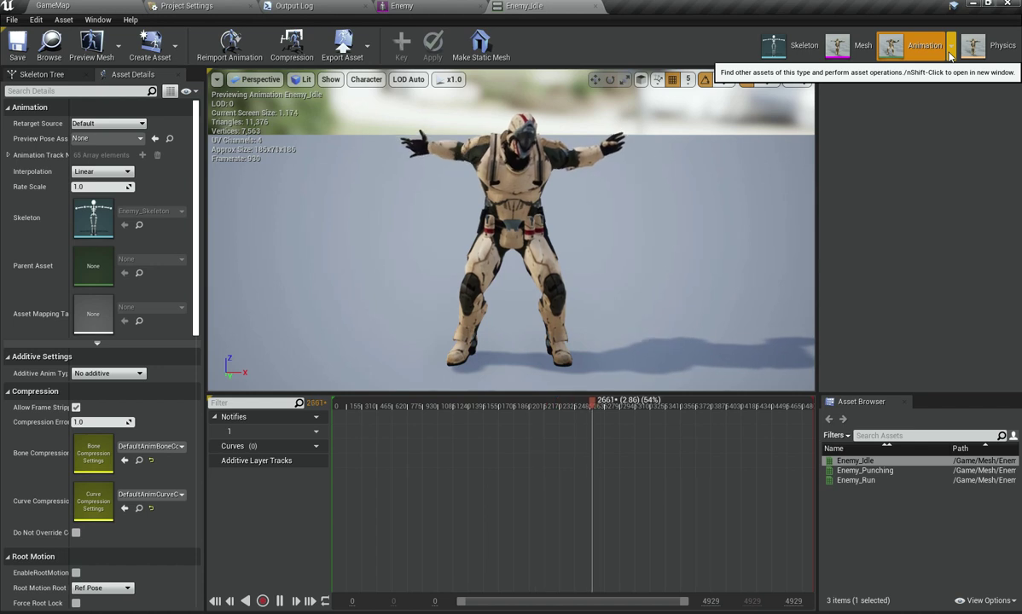
left_click(950, 49)
left_click(921, 161)
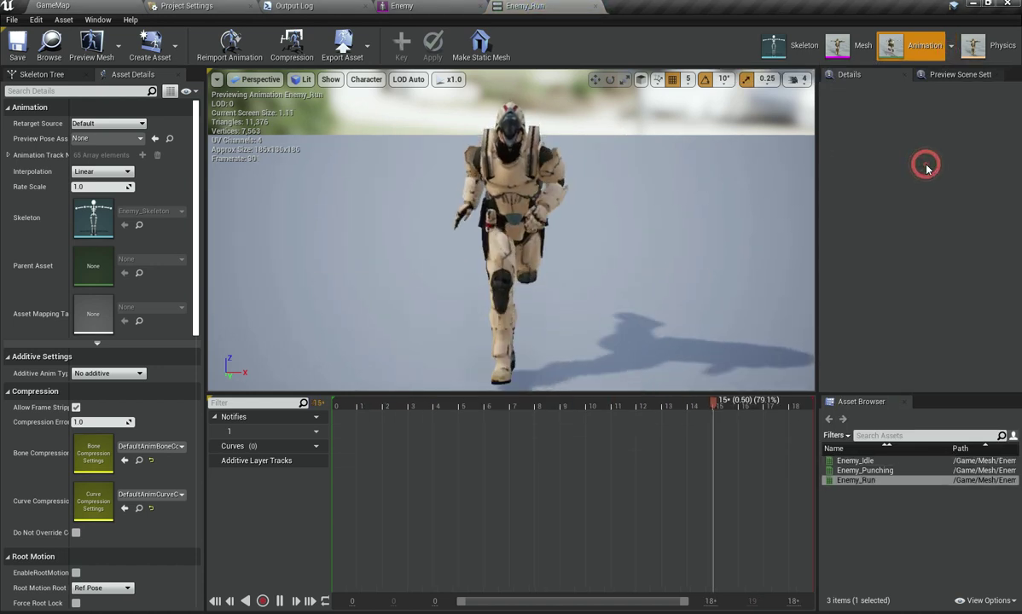
mouse_move(589, 196)
right_mouse_down()
mouse_move(665, 162)
mouse_move(589, 196)
right_mouse_up()
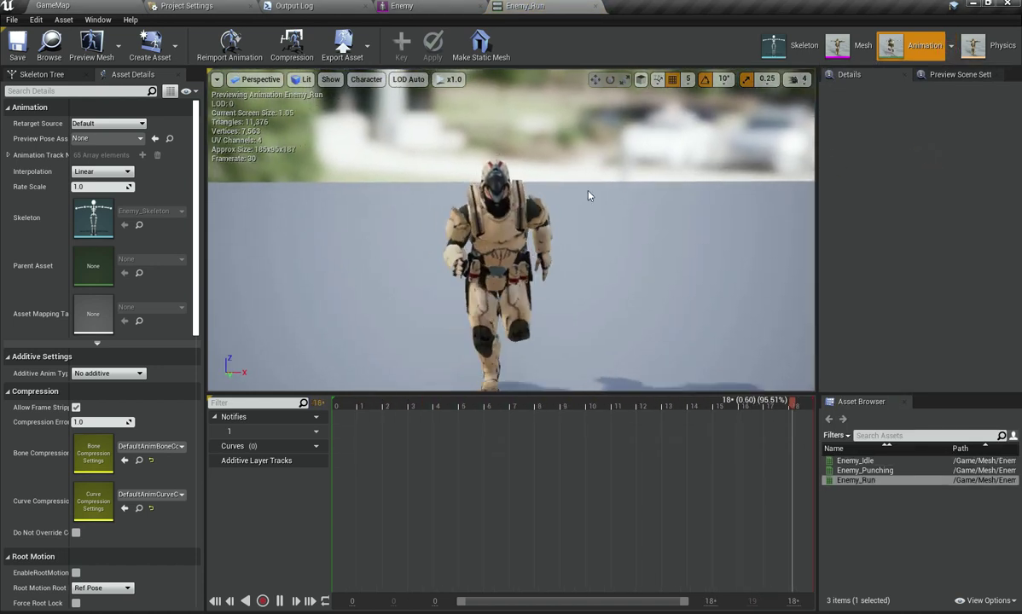
middle_click(514, 7)
left_click(480, 6)
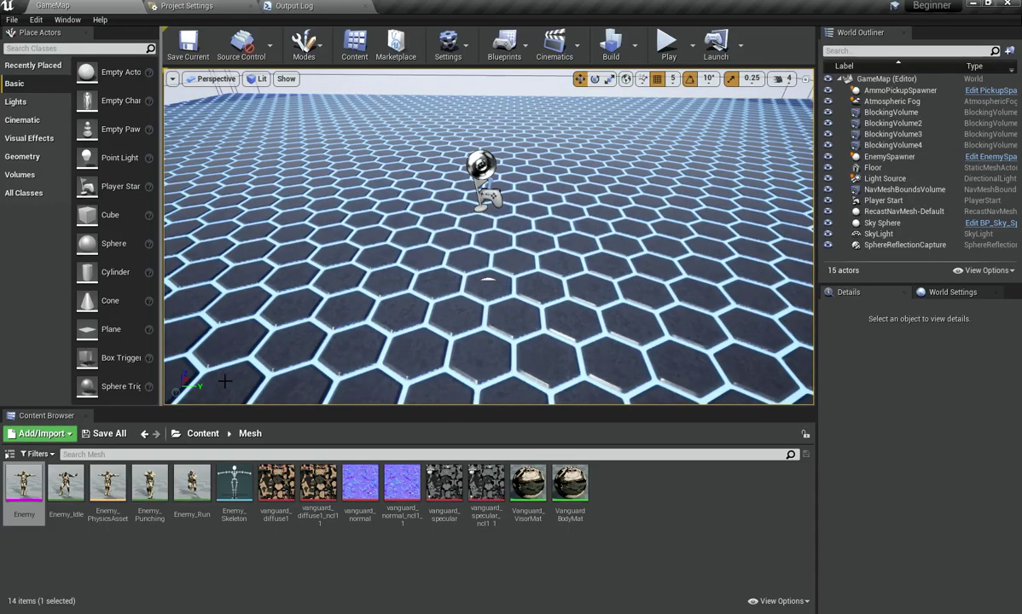
Step: Open the Enemy blueprint from the Blueprints folder and show its 3D viewport
left_click(203, 433)
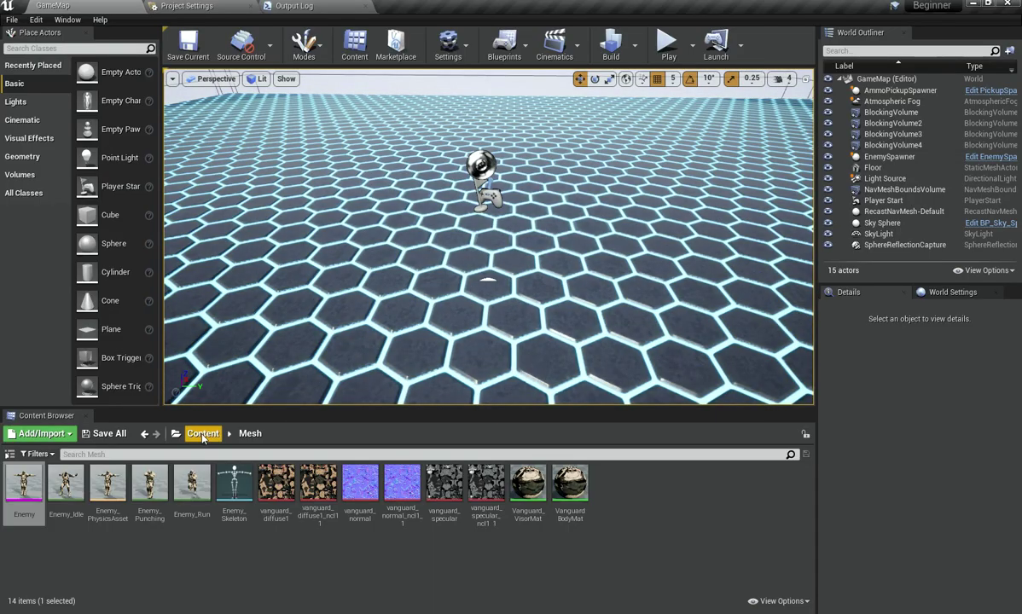
double_click(28, 510)
double_click(107, 485)
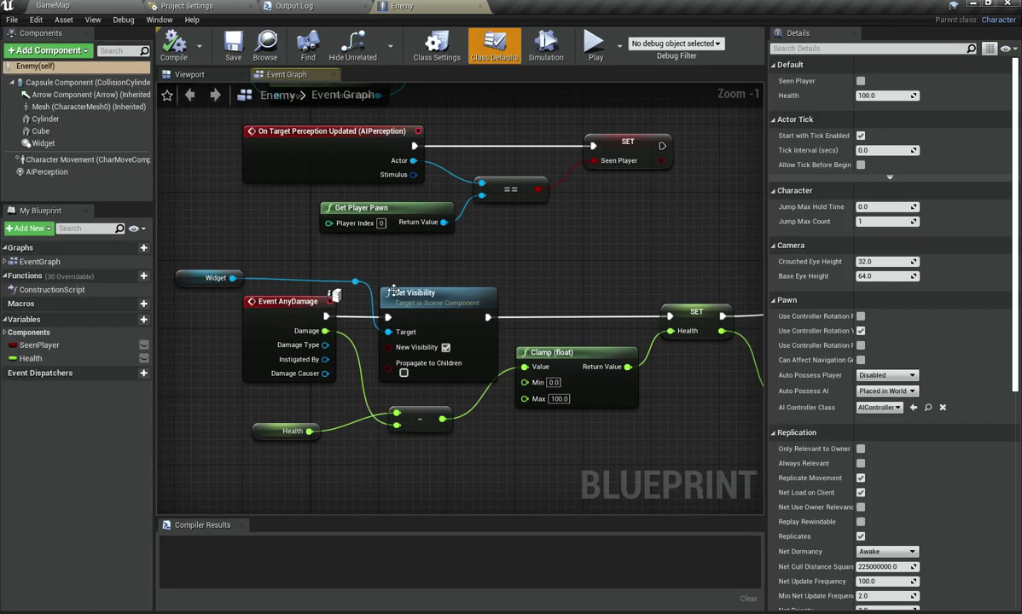
left_click(189, 74)
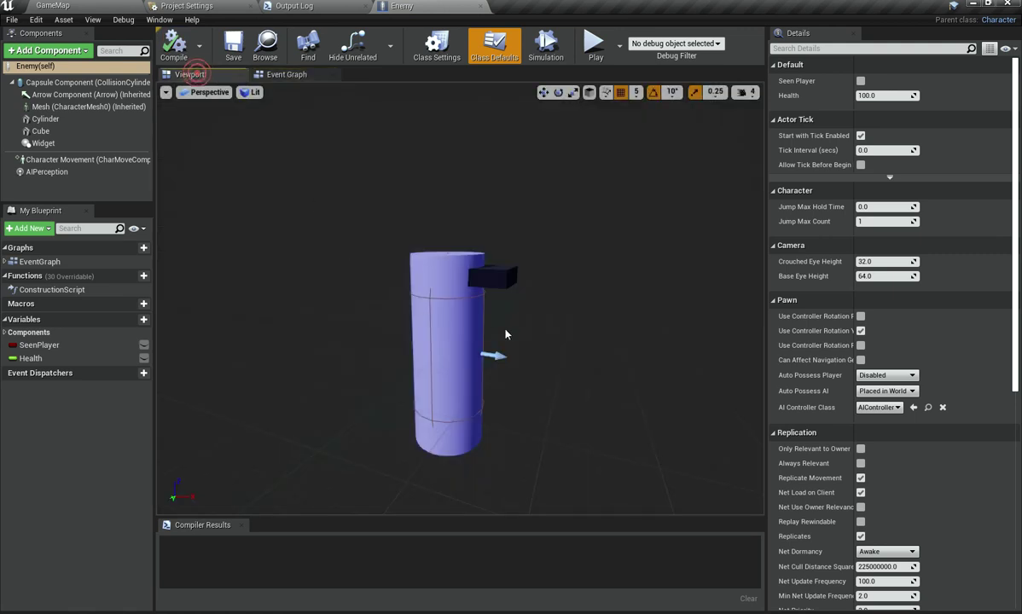
Step: Delete the placeholder Cylinder and Cube components from the Enemy blueprint
left_click(432, 273)
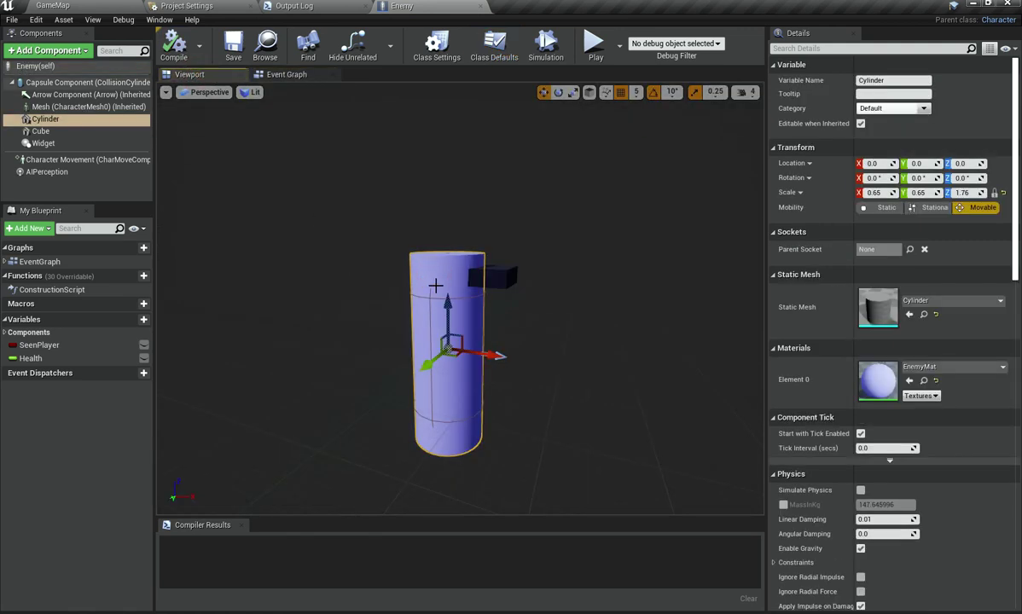
key("Delete")
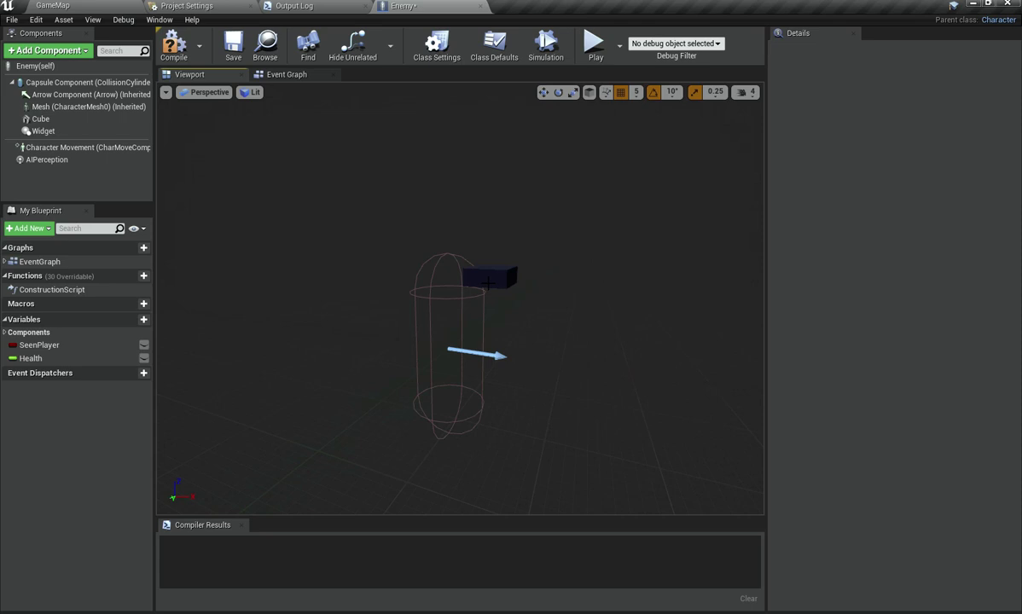
left_click(487, 282)
key("Delete")
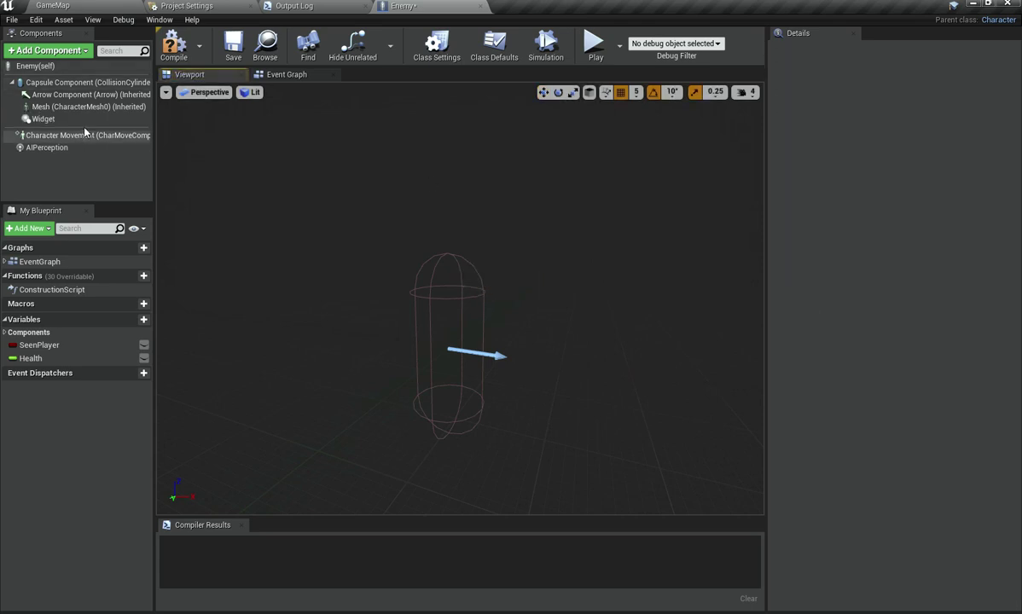
Step: Assign the Enemy skeletal mesh to the inherited Mesh component and compile the blueprint
left_click(85, 108)
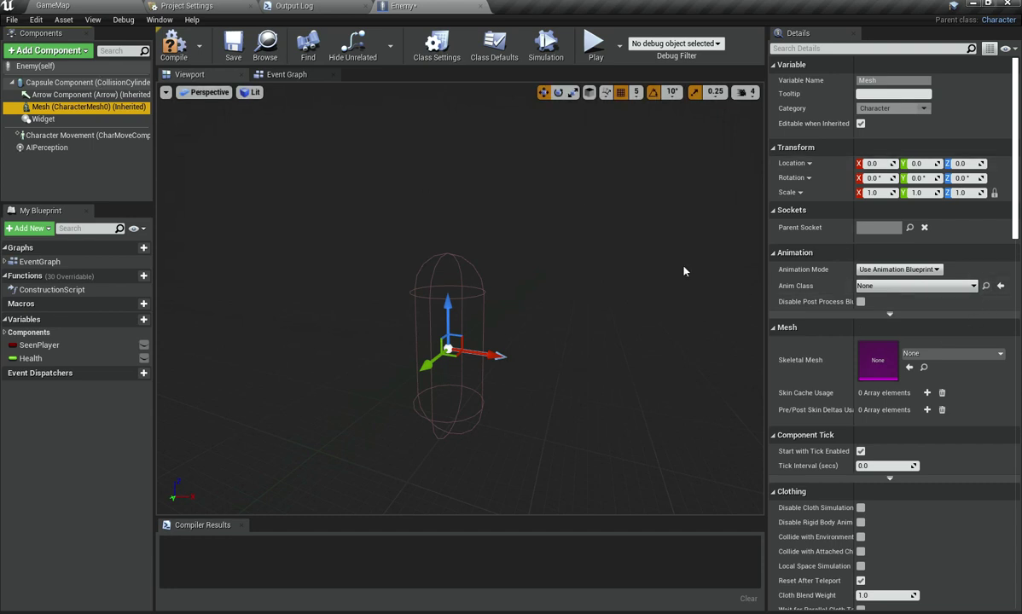
left_click(966, 355)
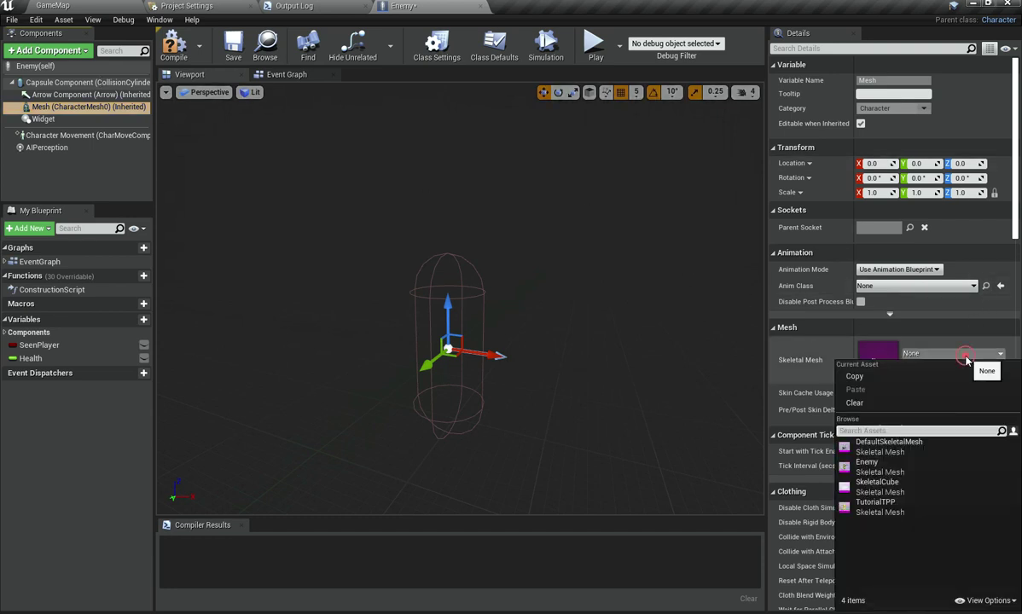
left_click(909, 477)
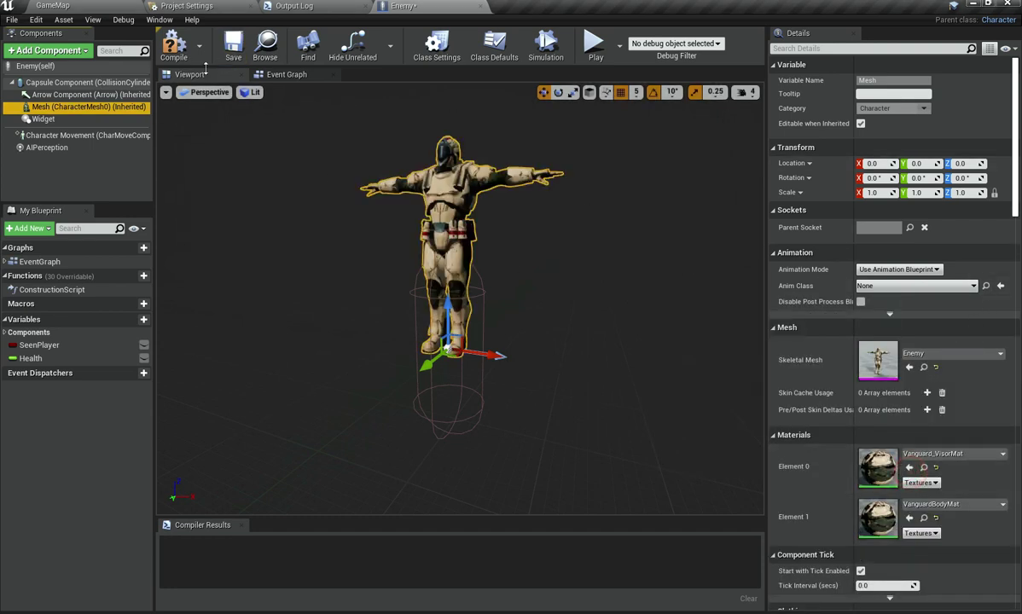
left_click(617, 325)
key("F7")
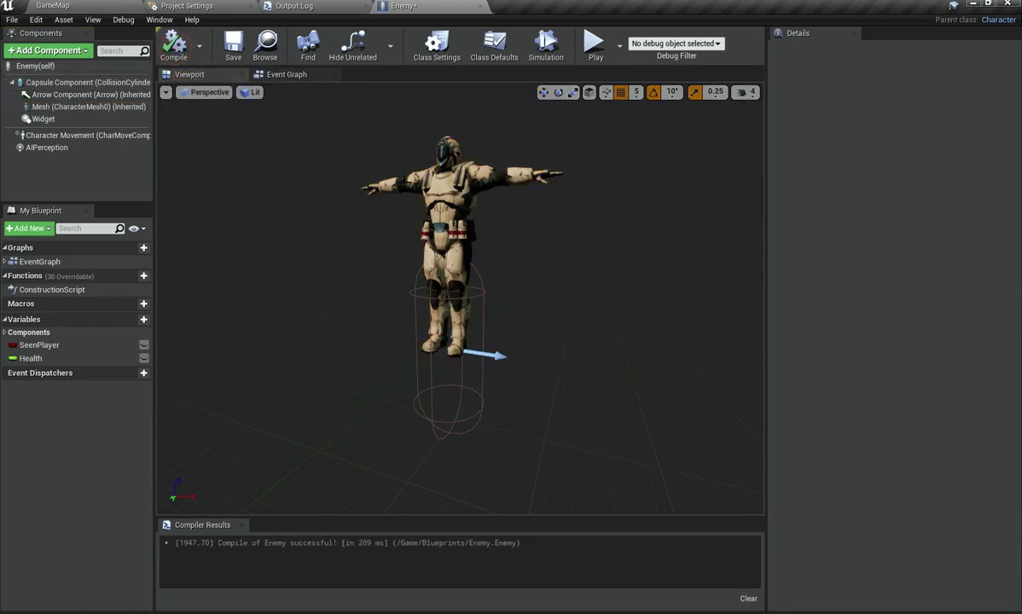
Step: Set the Mesh component's Z rotation to -90° so the character faces along the arrow
left_click(85, 107)
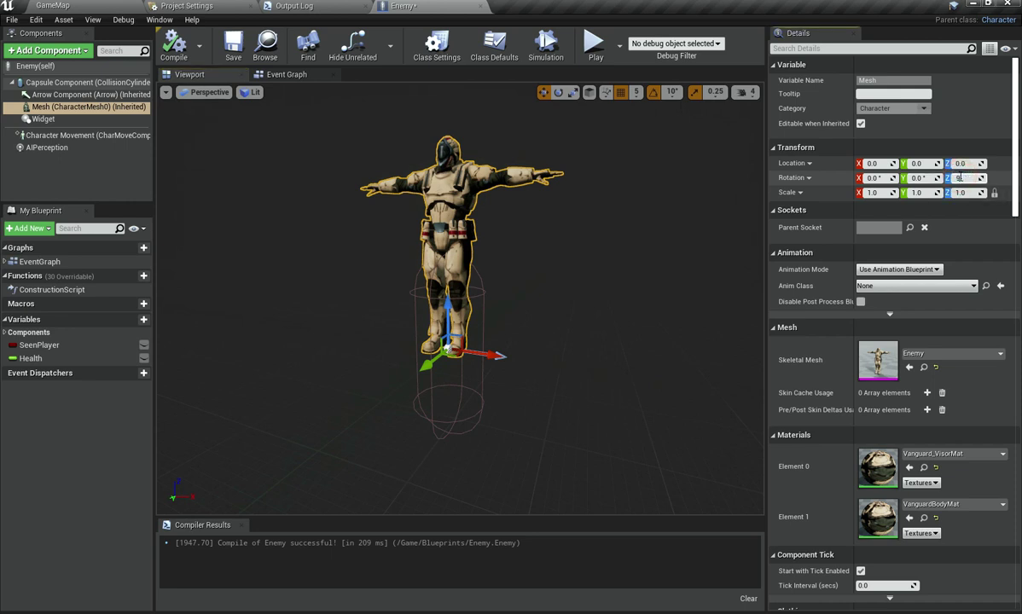
type("0")
key("Return")
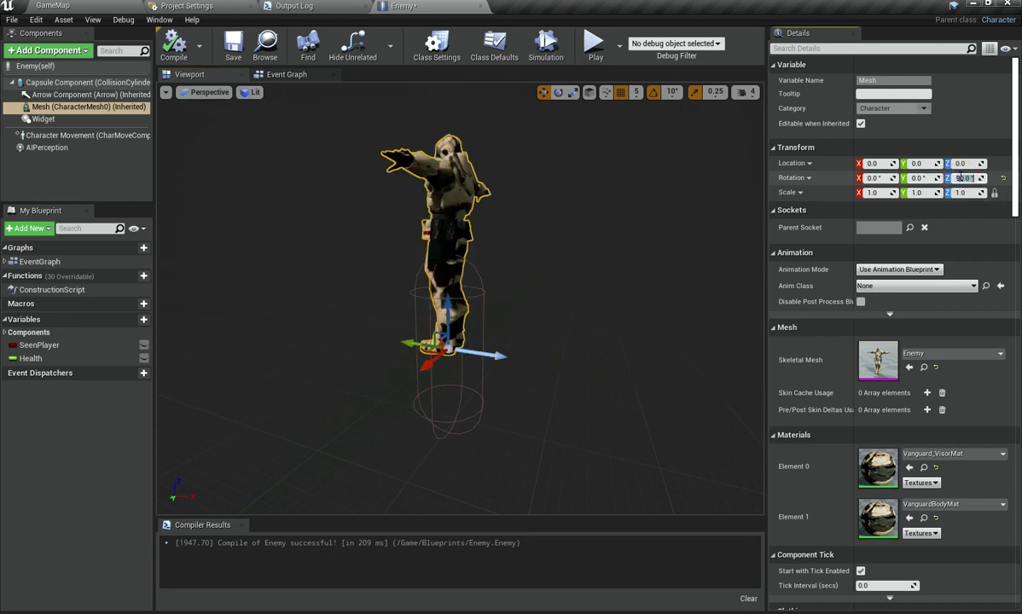
key("Return")
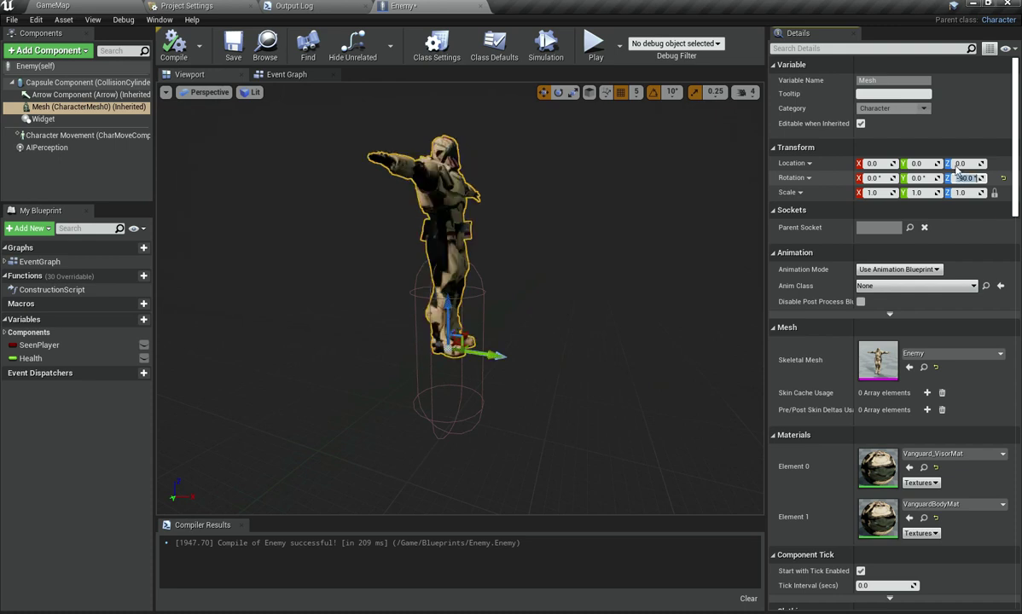
Step: Lower the Mesh component to a Z location of -87 within the collision capsule
left_click_drag(969, 164, 906, 164)
right_click_drag(614, 265, 411, 367)
scroll(559, 327, "up", 5)
scroll(589, 310, "up", 5)
left_click_drag(964, 163, 930, 163)
right_click_drag(464, 279, 451, 341)
mouse_move(967, 164)
left_mouse_down()
mouse_move(956, 163)
mouse_move(978, 164)
mouse_move(950, 163)
left_mouse_up()
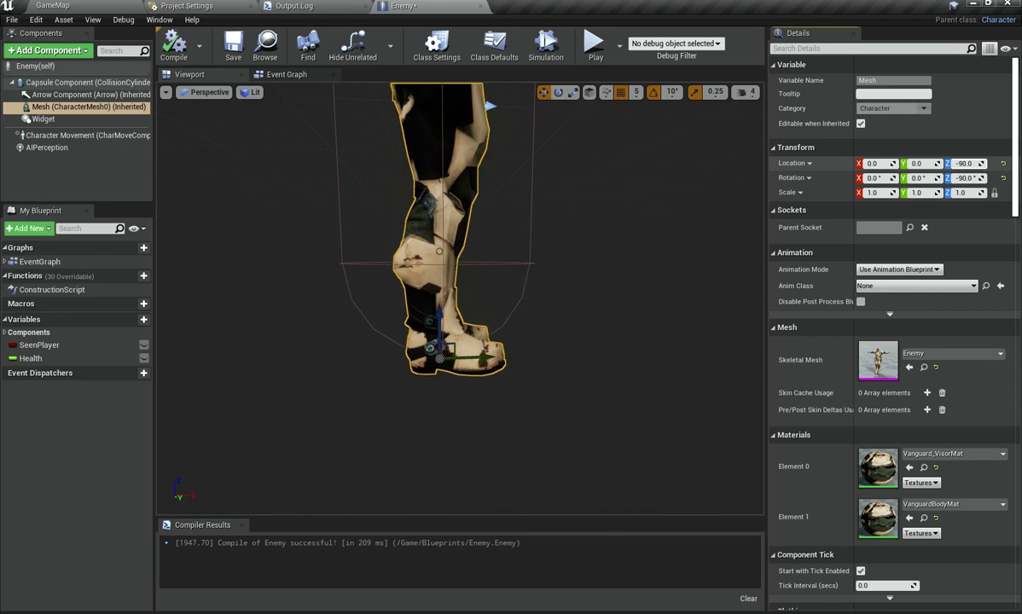
left_click(971, 166)
type("-87")
key("Return")
Step: Save the Enemy blueprint and play-test the level, approaching the enemy to check its new mesh
right_click_drag(455, 239, 679, 287)
key("f")
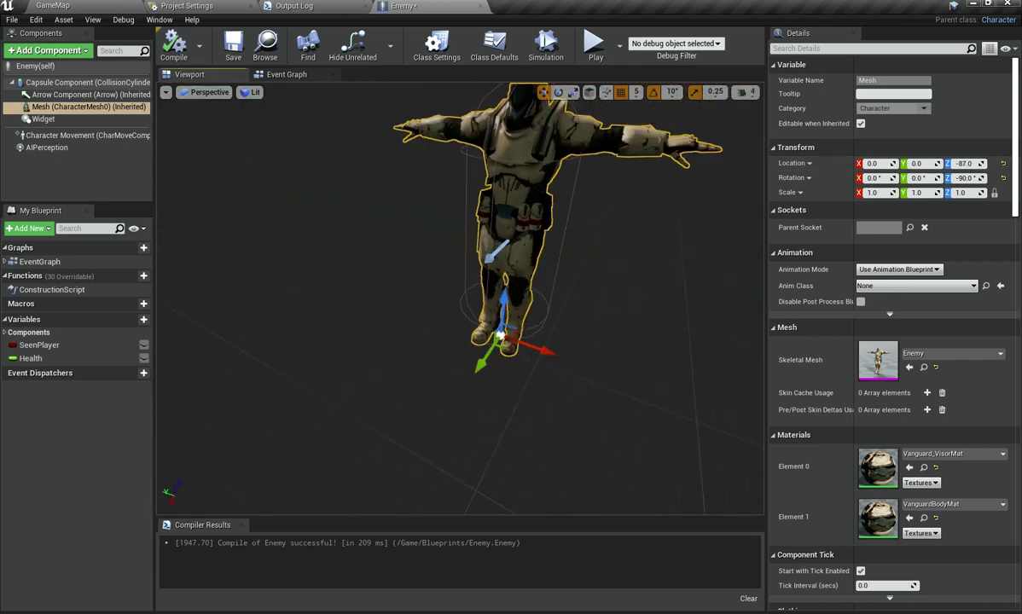
right_click_drag(461, 298, 446, 322)
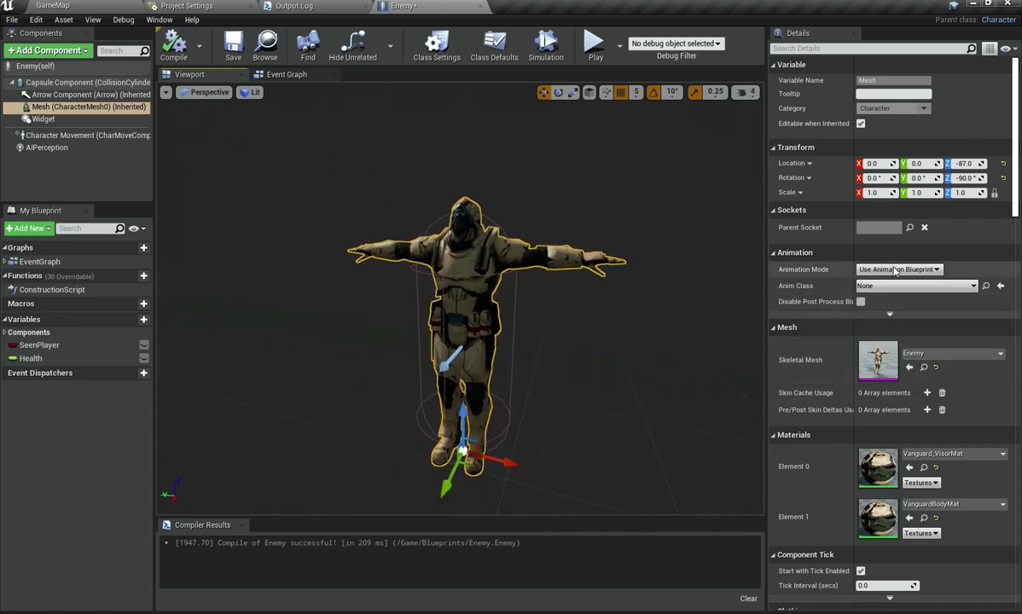
key("ctrl+s")
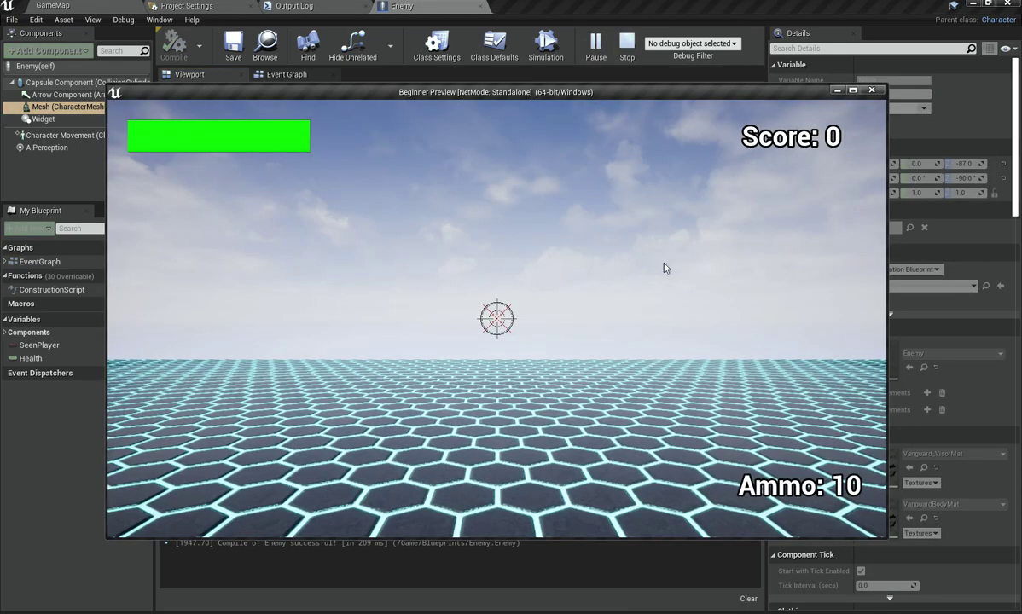
left_click(666, 267)
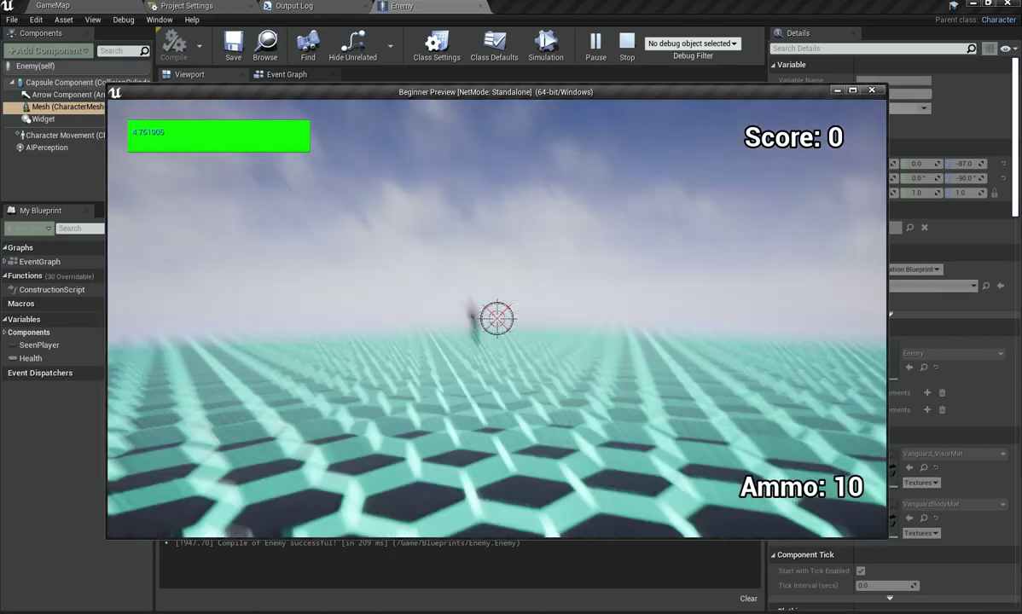
key("w")
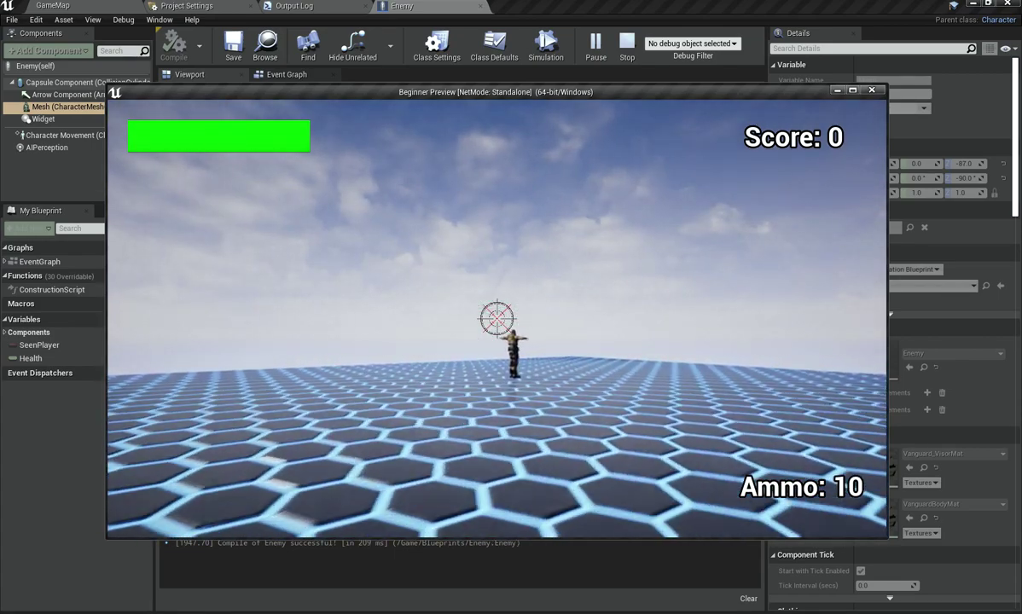
key("w")
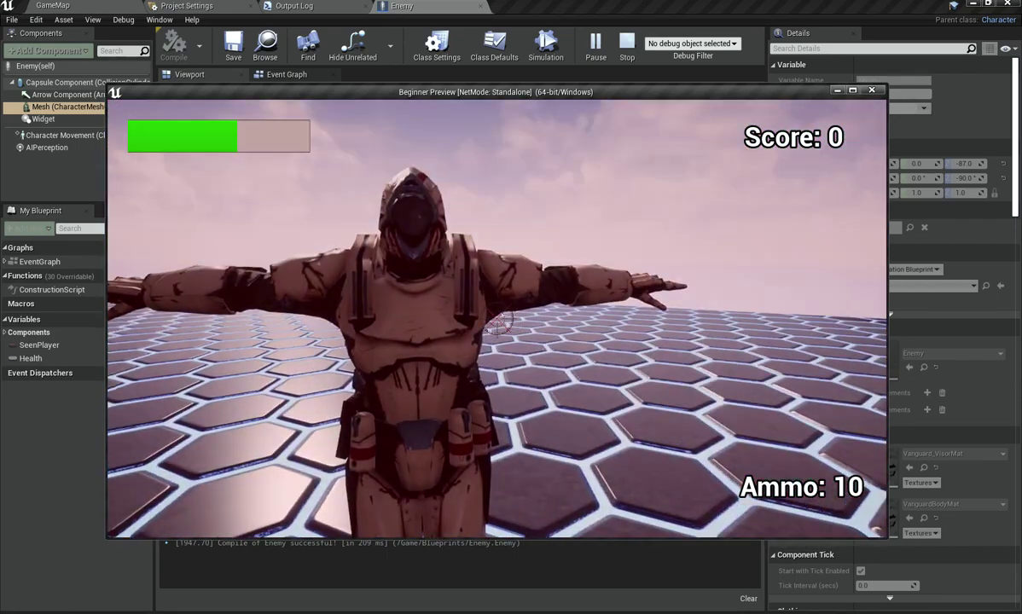
key("Escape")
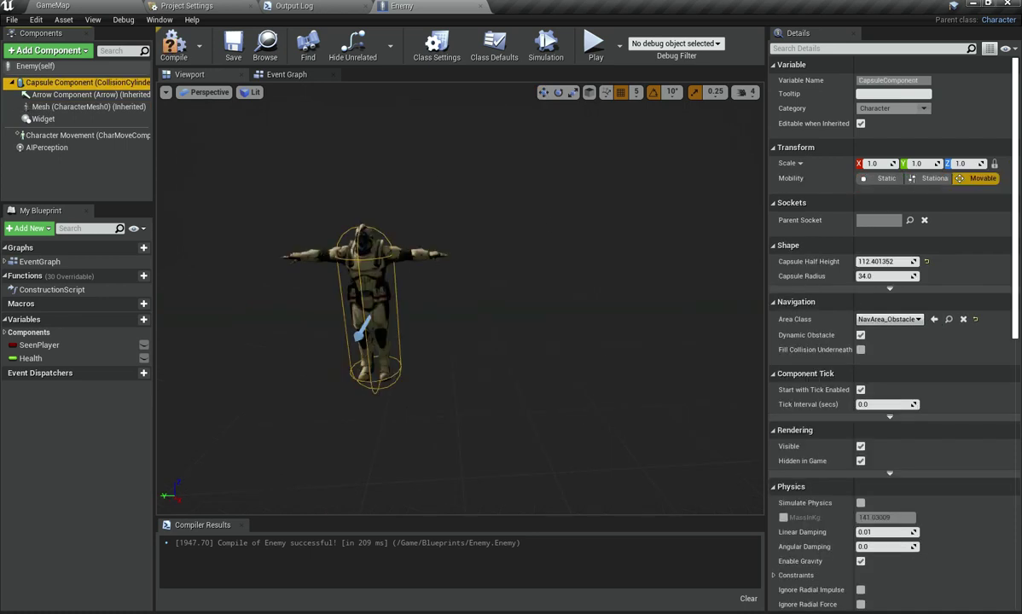
Step: Scale the enemy's Mesh component to 1.1 on all axes and check its fit in the capsule
right_click_drag(461, 302, 389, 298)
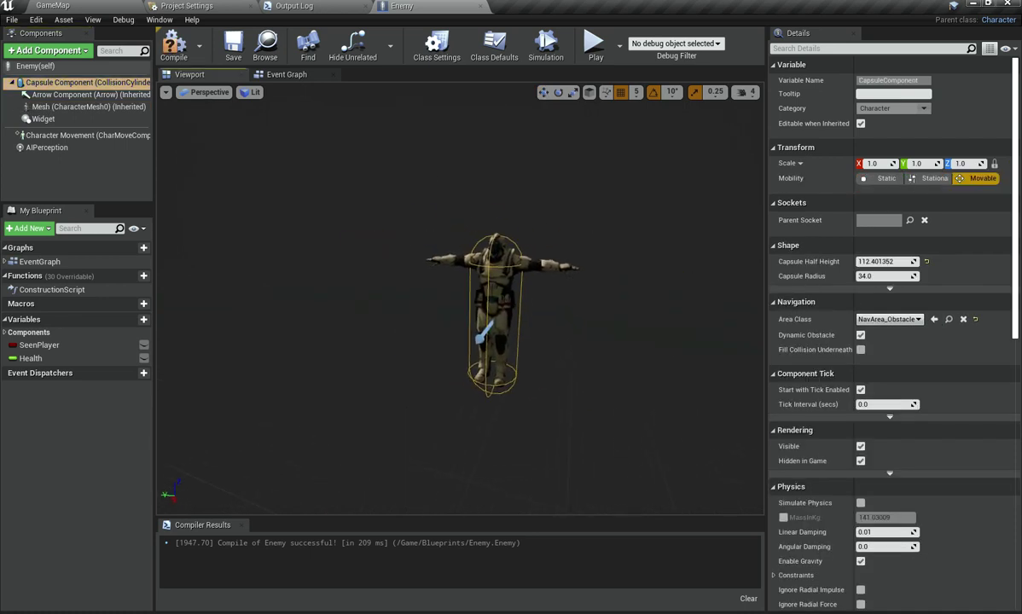
left_click(541, 297)
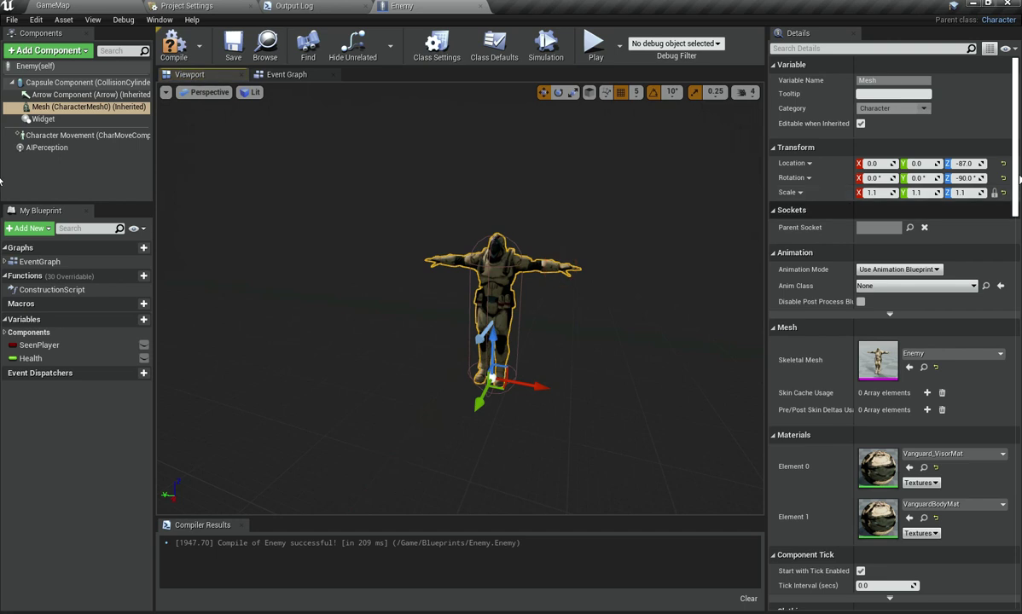
Step: Inspect the scaled character mesh within its capsule and compile the Enemy blueprint
right_click_drag(540, 297, 543, 298)
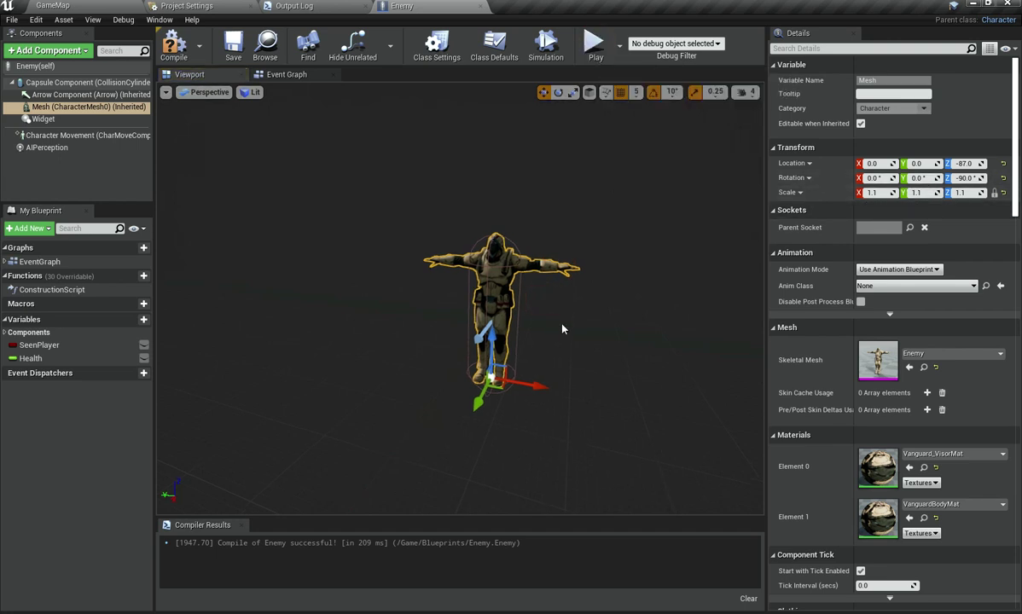
right_click_drag(534, 351, 536, 375)
scroll(533, 351, "up", 5)
scroll(529, 352, "down", 1)
scroll(530, 355, "up", 1)
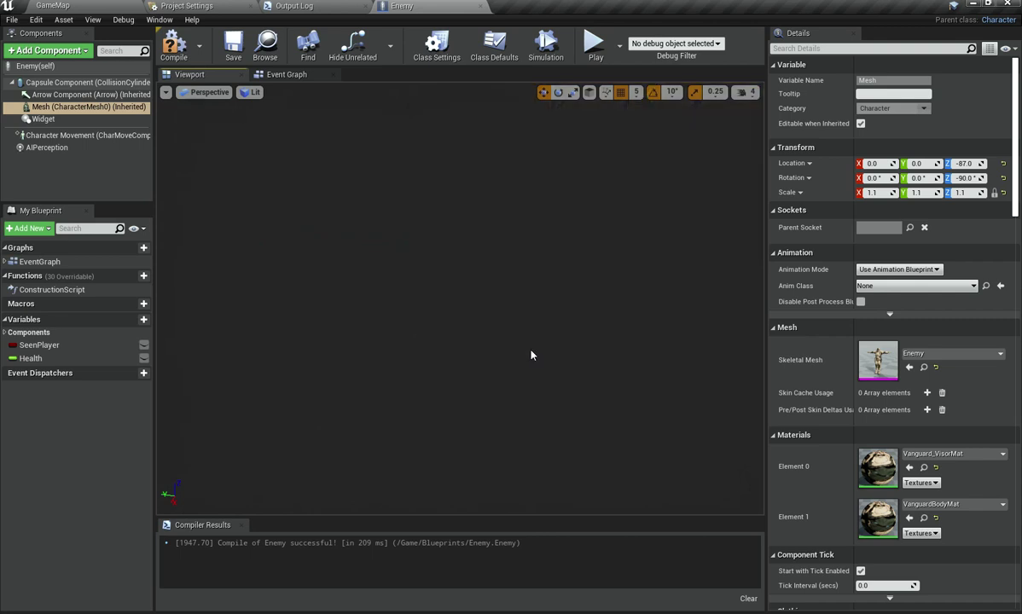
scroll(527, 357, "down", 6)
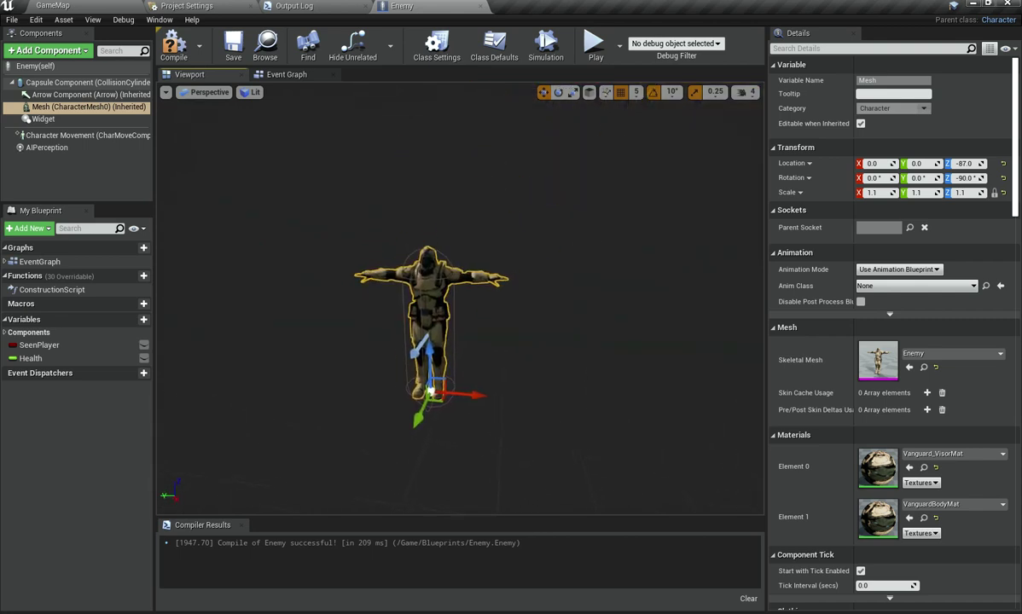
right_click_drag(524, 350, 520, 334)
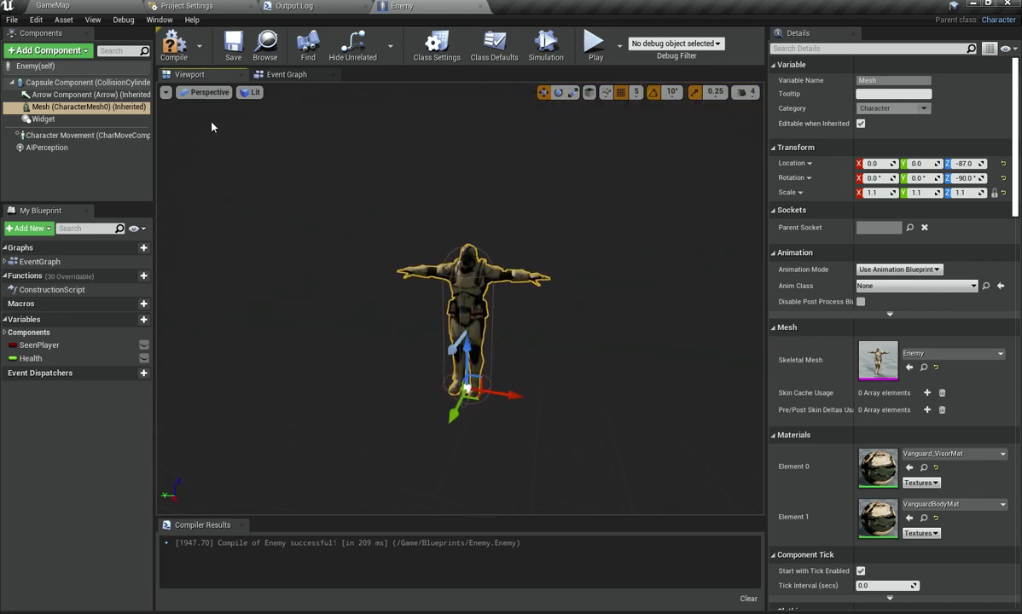
left_click(182, 51)
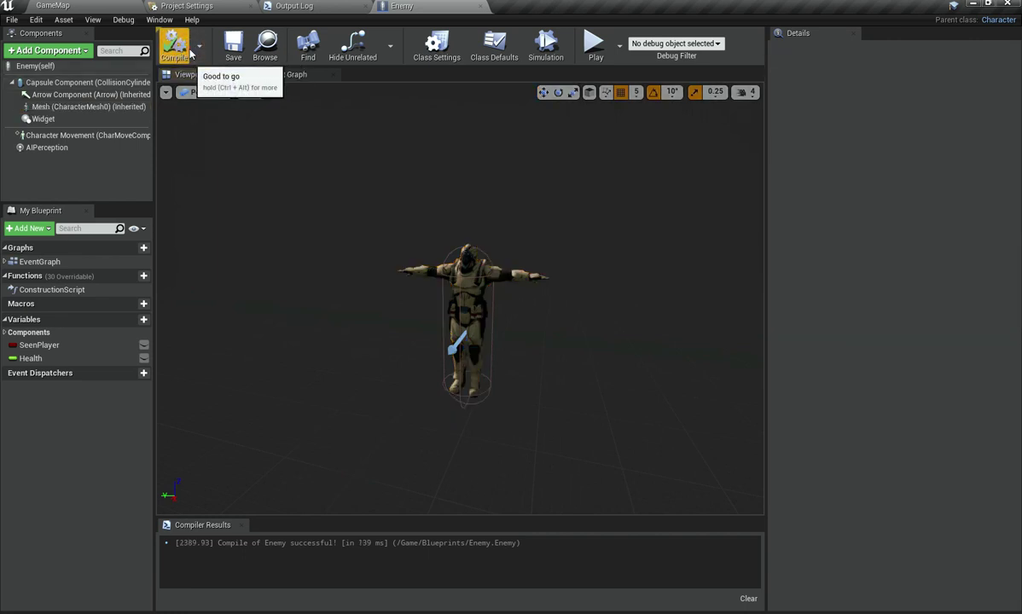
Step: Return to the GameMap level editor, close the PowerShell window and open the Mesh folder under Content
left_click(128, 5)
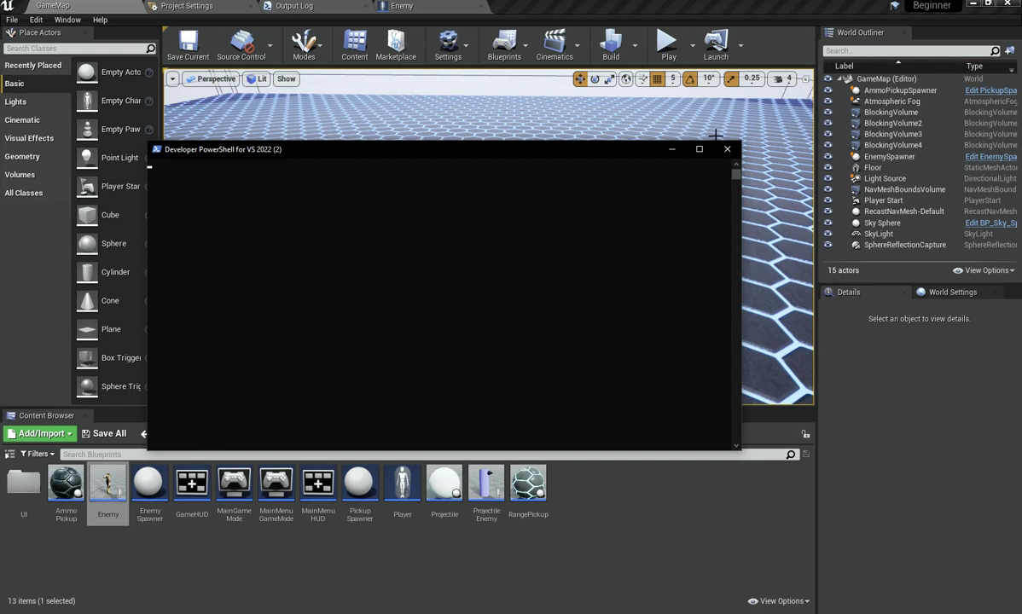
left_click(727, 151)
left_click(201, 433)
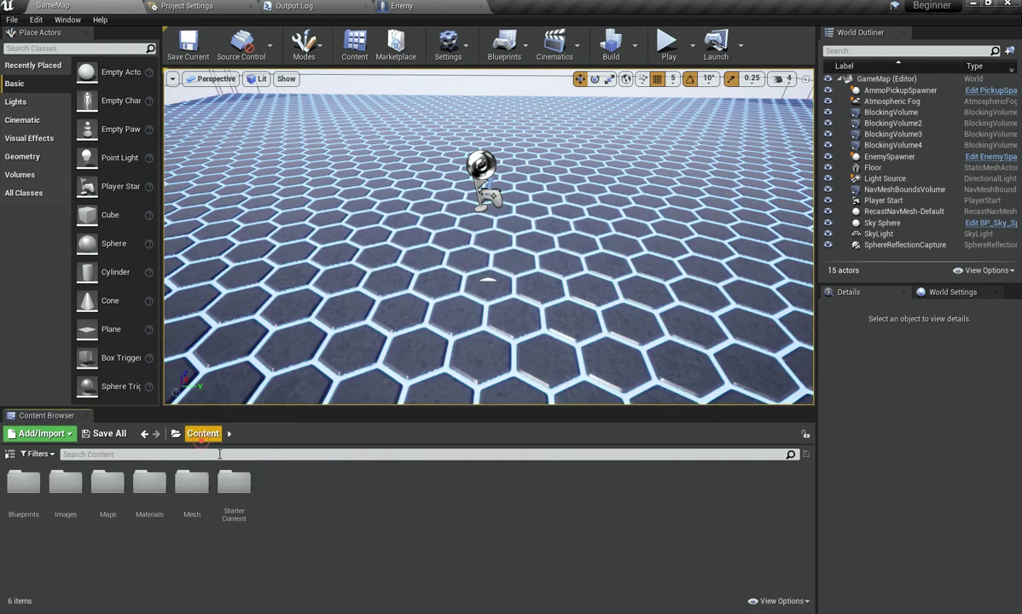
double_click(204, 512)
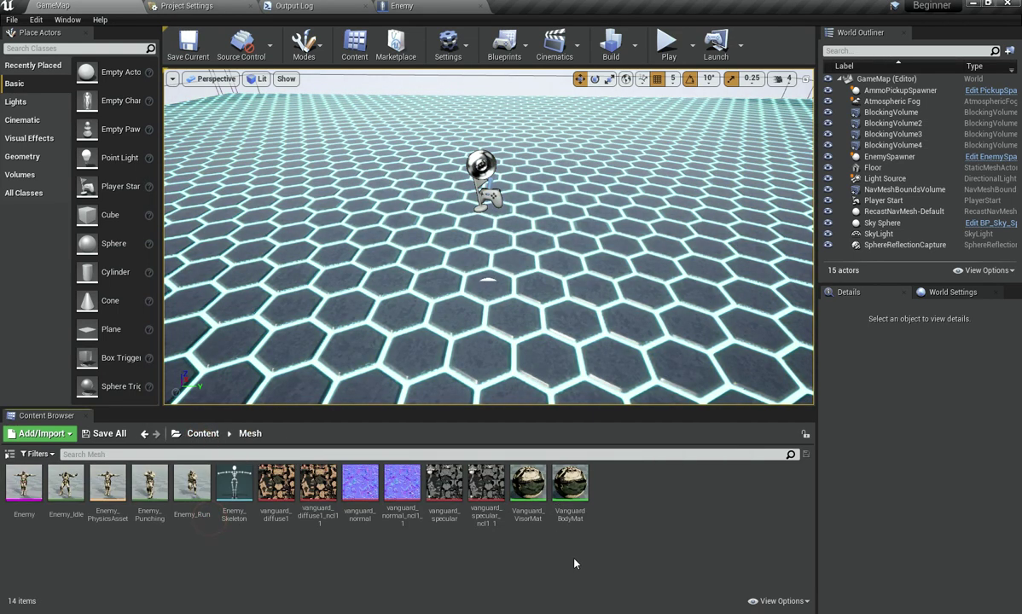
Step: Create an Animation Blueprint targeting Enemy_Skeleton in the Mesh folder, name it Enemy_AnimBlueprint and open it
right_click(605, 567)
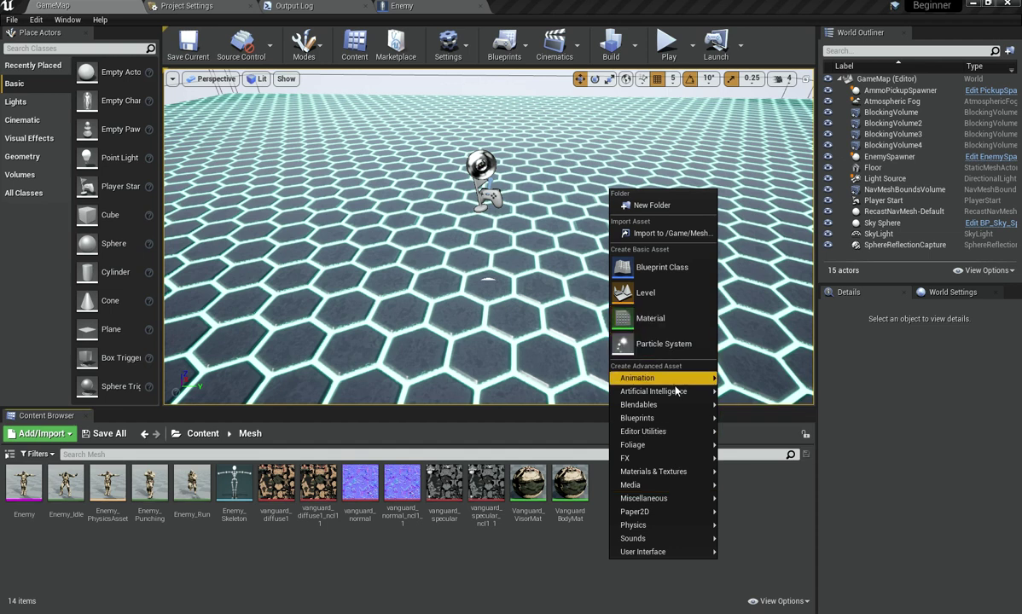
mouse_move(683, 382)
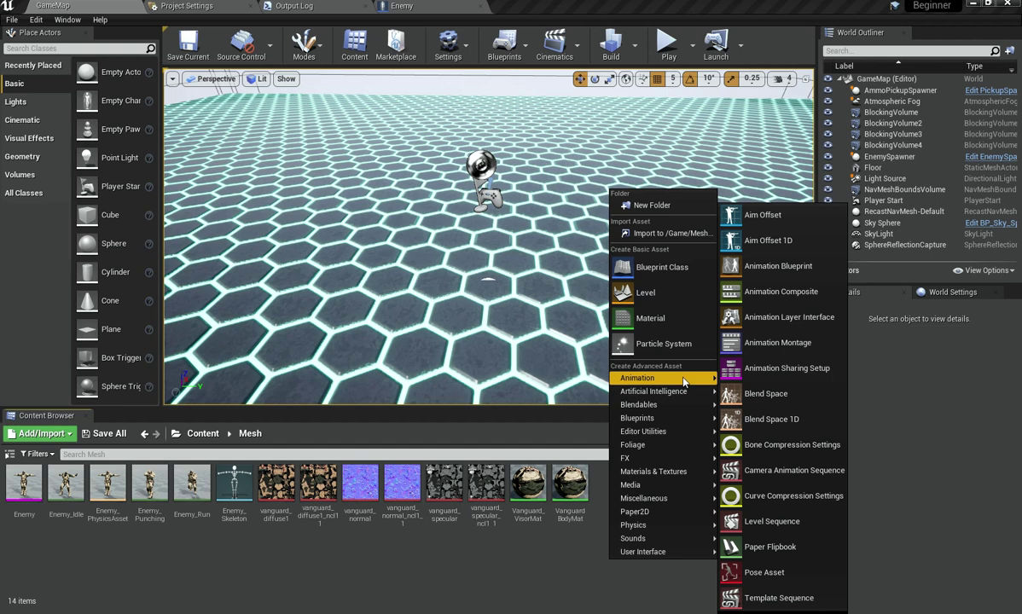
left_click(778, 267)
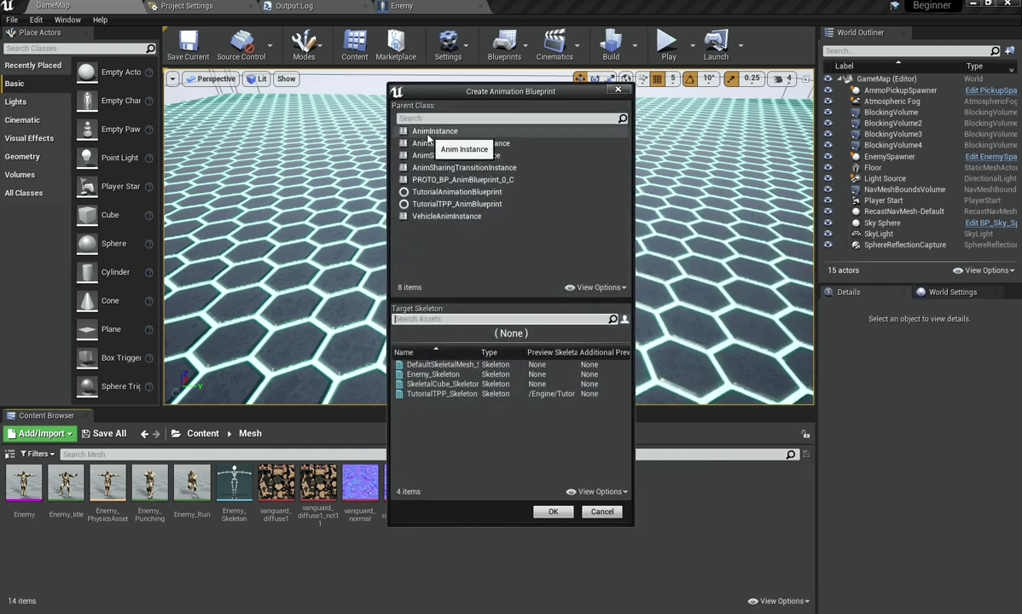
left_click(423, 375)
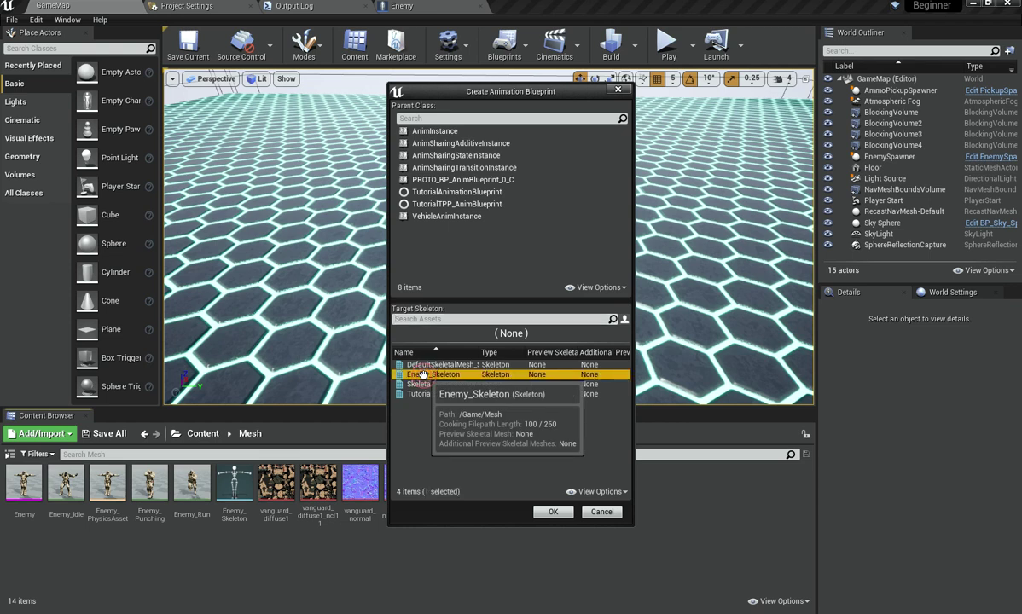
left_click(553, 513)
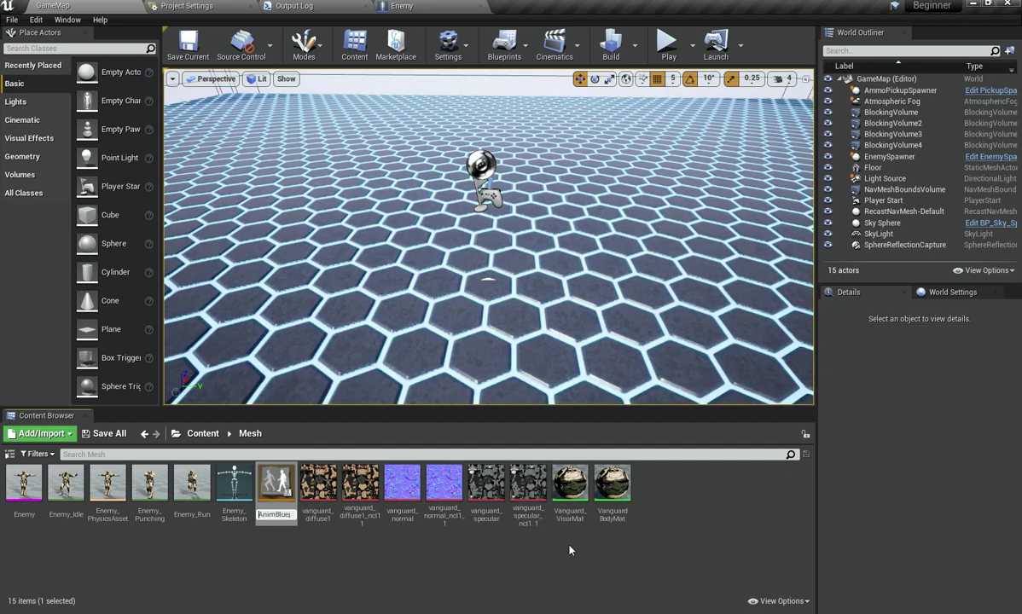
type("emy_An")
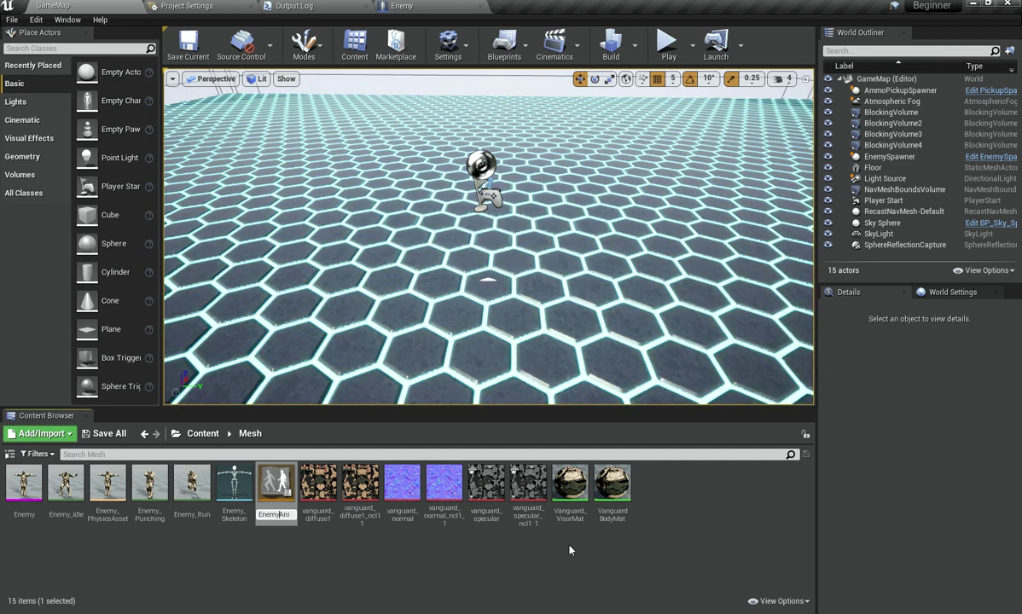
key("Return")
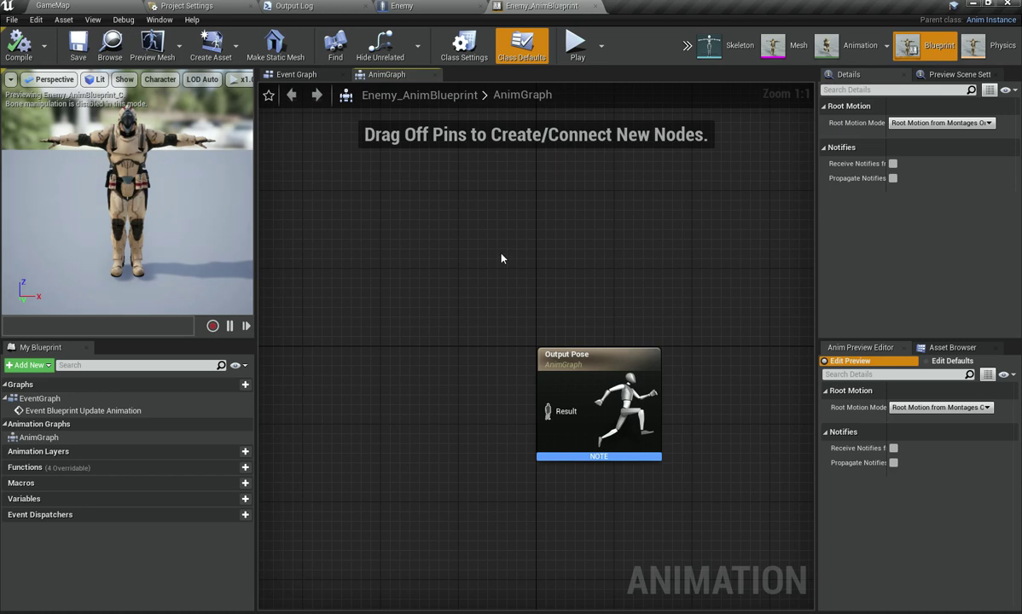
right_click_drag(485, 455, 462, 343)
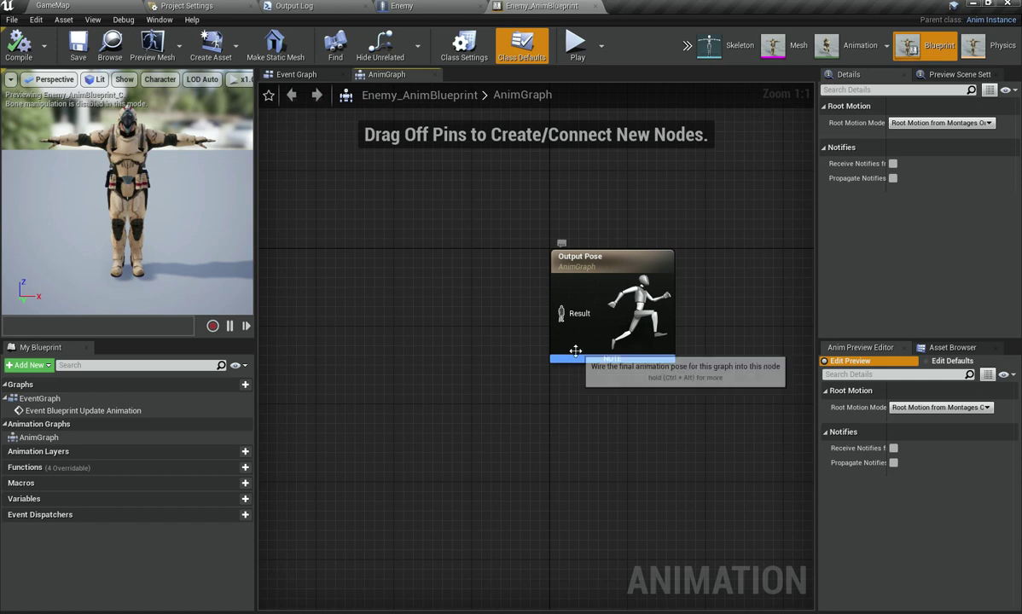
left_click(501, 204)
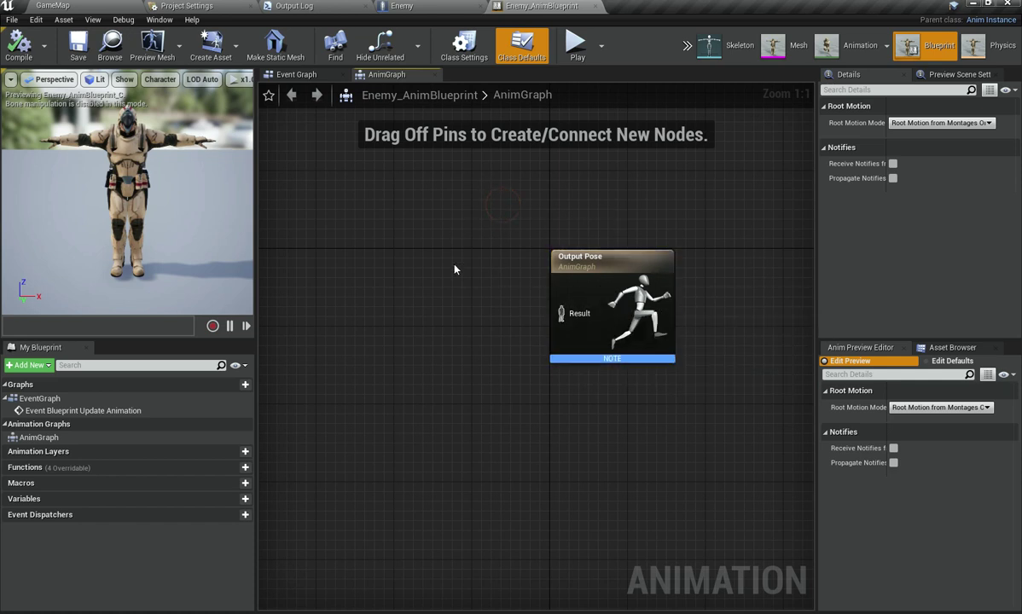
right_click_drag(498, 257, 456, 302)
right_click_drag(559, 320, 576, 241)
right_click_drag(505, 327, 576, 345)
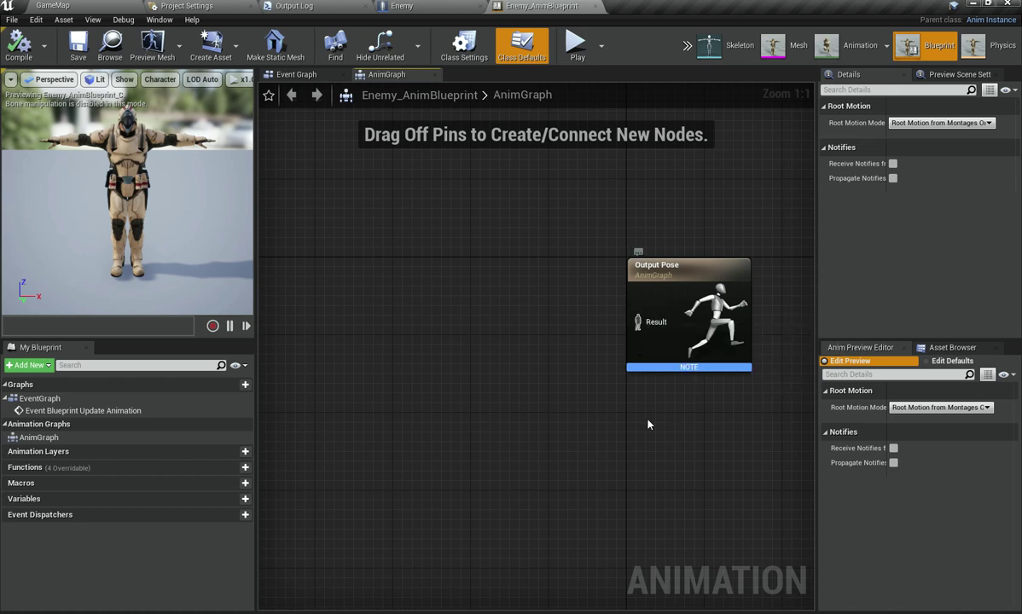
Step: Add a Play Enemy_Run node to the AnimGraph, connected to the Output Pose's Result
left_click_drag(634, 321, 529, 314)
left_click(441, 382)
mouse_move(147, 284)
right_mouse_down()
mouse_move(124, 292)
mouse_move(148, 282)
right_mouse_up()
mouse_move(162, 285)
left_mouse_down()
mouse_move(183, 285)
mouse_move(170, 285)
left_mouse_up()
left_click_drag(635, 322, 523, 323)
type("pl")
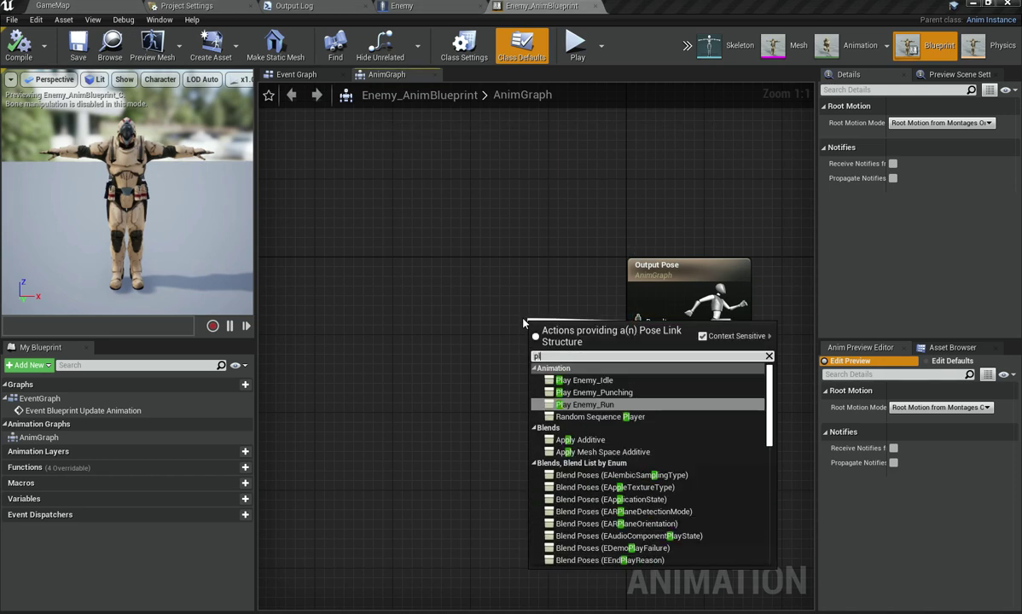
key("Up")
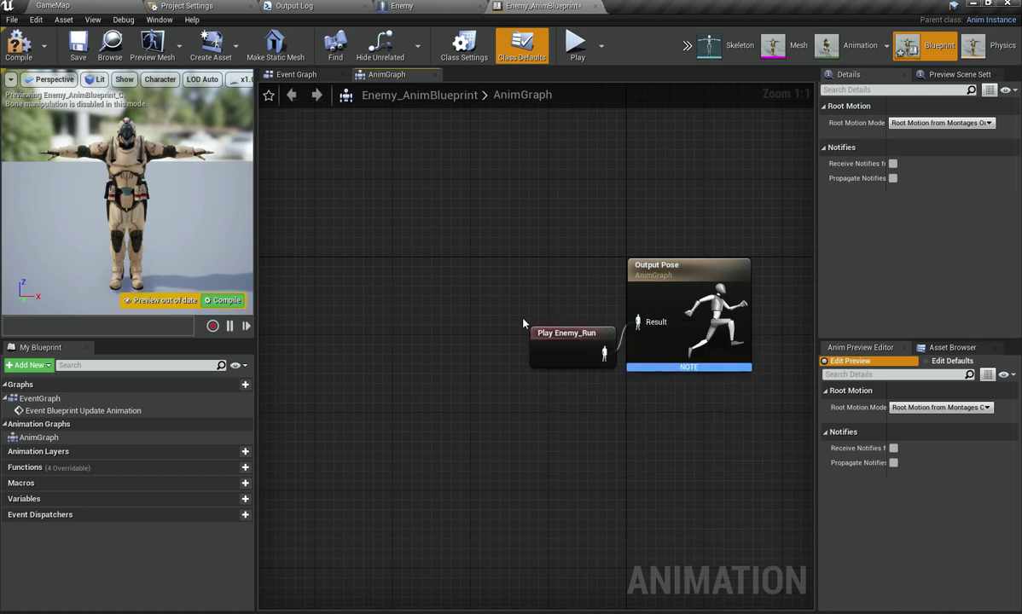
Step: Compile Enemy_AnimBlueprint and play-test the level to check whether the enemy is animated
left_click(18, 42)
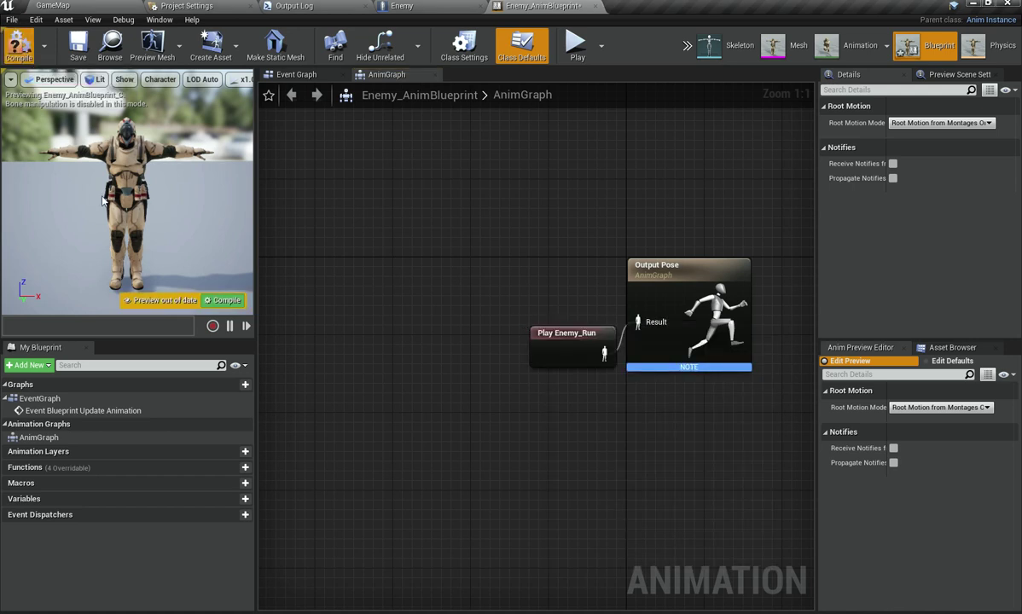
left_click(575, 51)
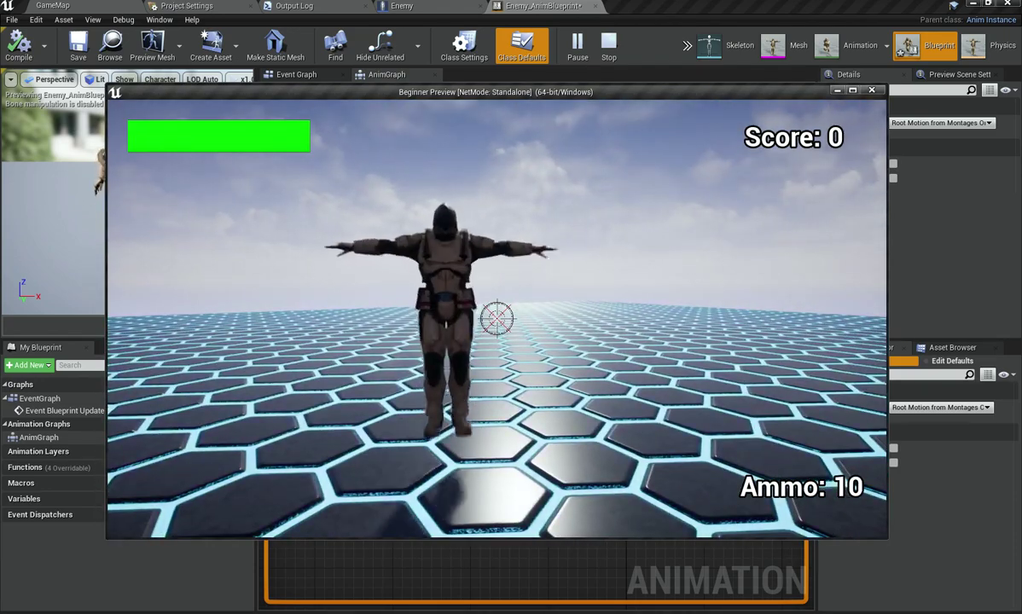
key("Escape")
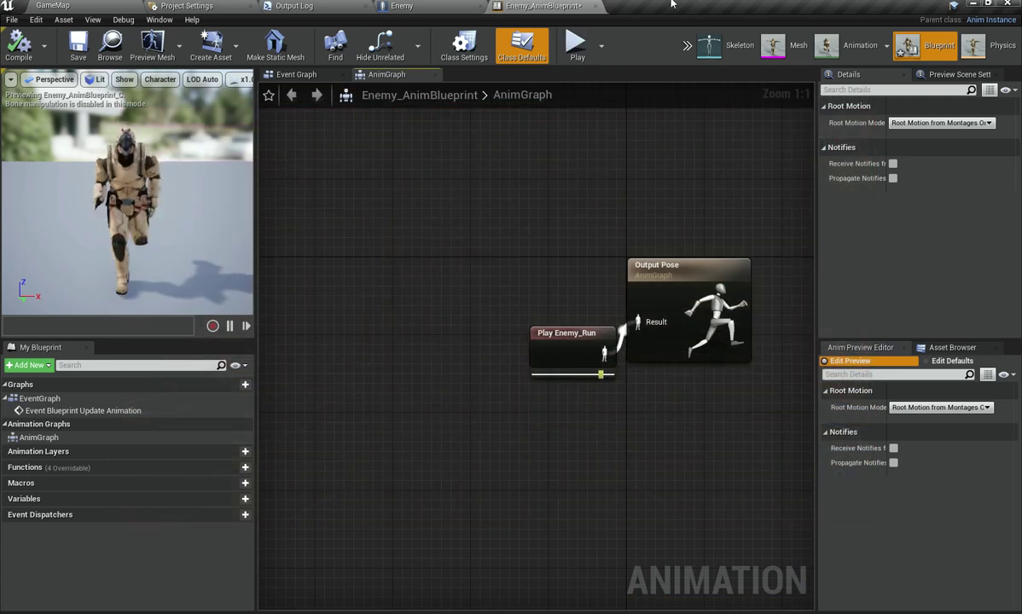
Step: Switch to the Enemy blueprint's viewport and select the character's Mesh component for adjustment
left_click(465, 6)
scroll(474, 376, "up", 10)
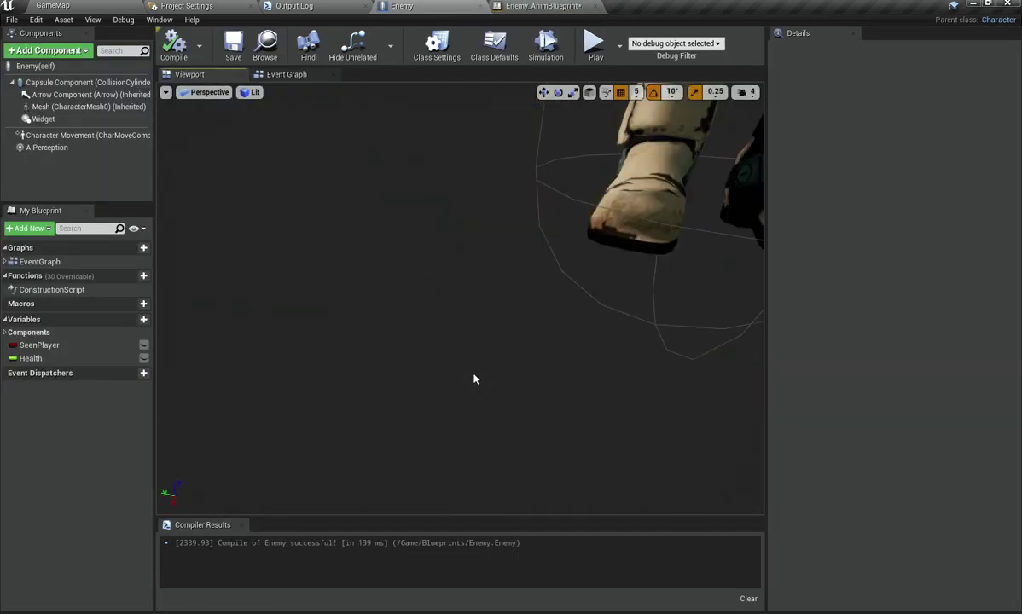
scroll(474, 376, "down", 5)
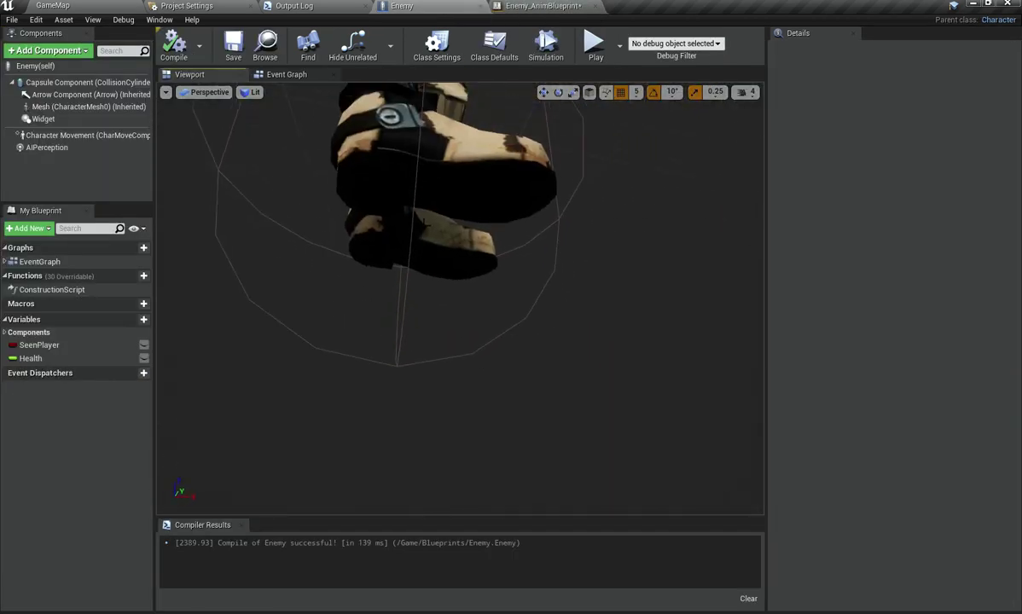
left_click(424, 222)
Step: Try lowering the Mesh component to a Z location of -112 and compare it with the capsule
left_click_drag(410, 202, 446, 335)
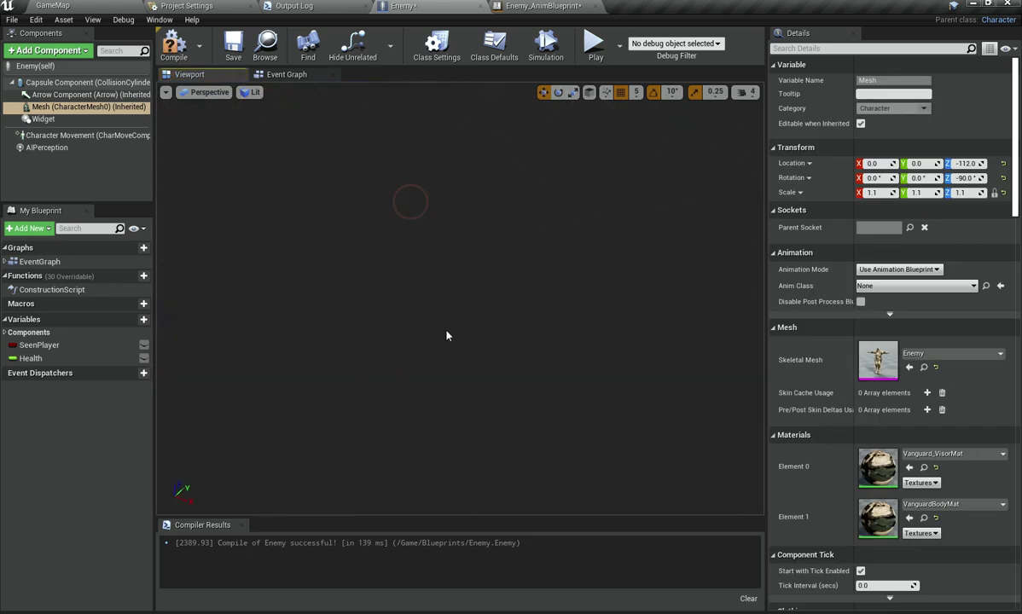
key("f")
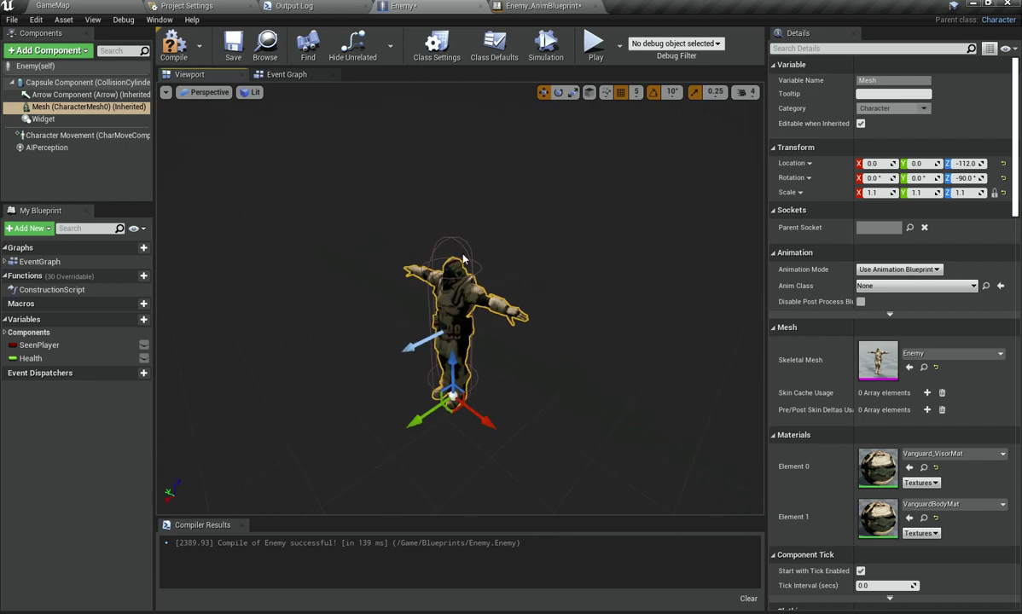
left_click(463, 249)
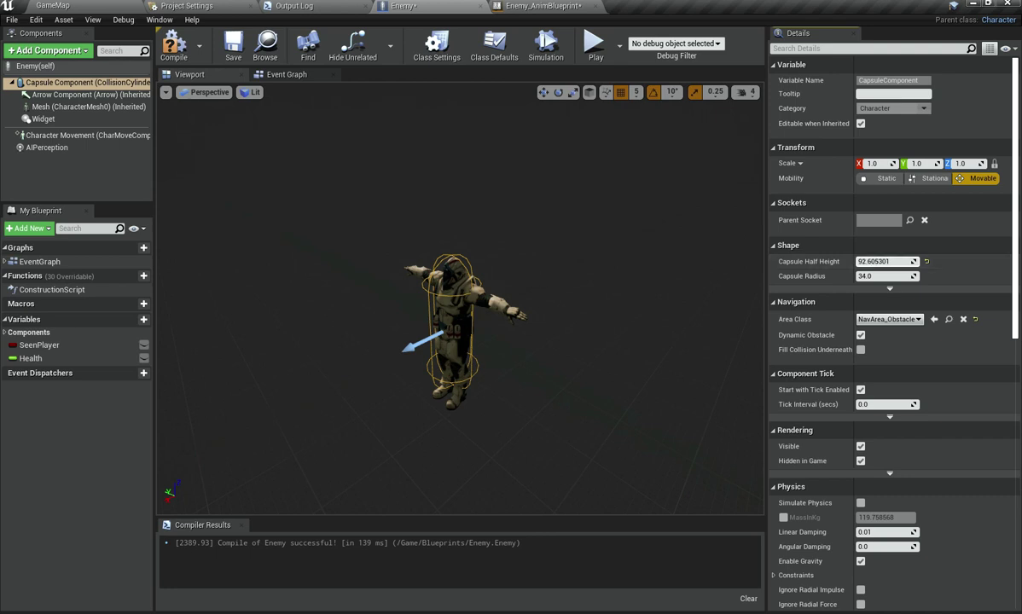
left_click(438, 335)
left_click(457, 319)
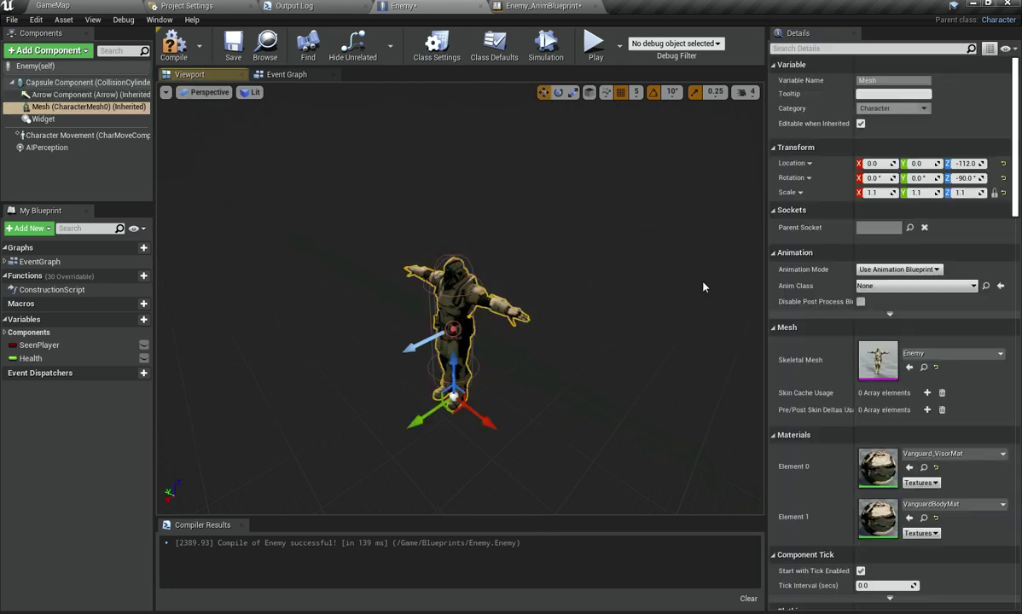
Step: Reset the Mesh component's location and lower it to a Z location of -90 within the capsule
left_click(1002, 164)
left_click_drag(455, 284, 449, 318)
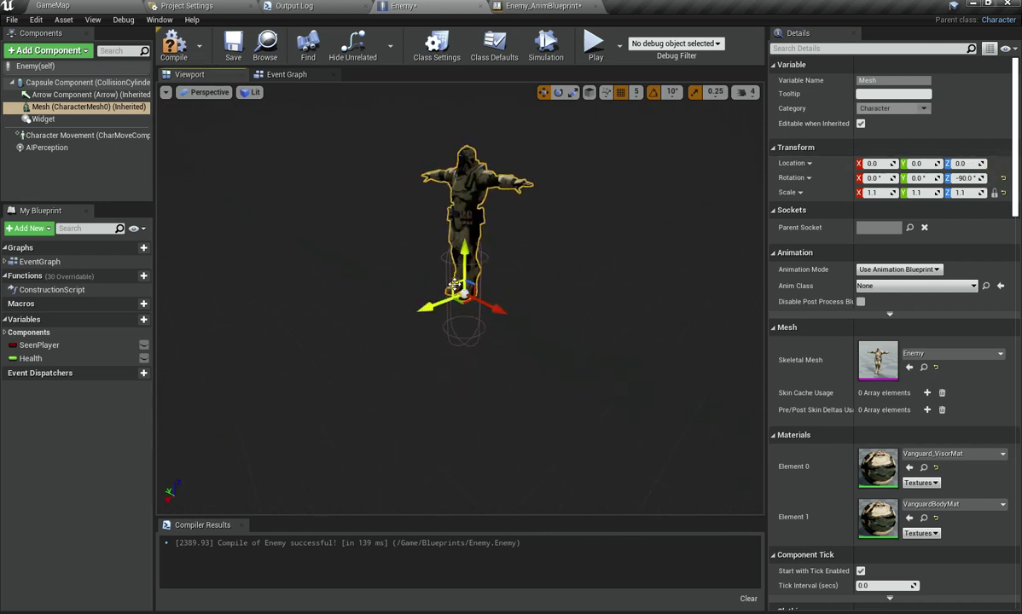
scroll(477, 258, "up", 3)
left_click_drag(465, 256, 466, 320)
right_click_drag(474, 343, 479, 375)
scroll(473, 336, "up", 6)
scroll(473, 323, "down", 2)
right_click_drag(472, 320, 471, 301)
scroll(473, 321, "down", 5)
left_click_drag(473, 321, 473, 339)
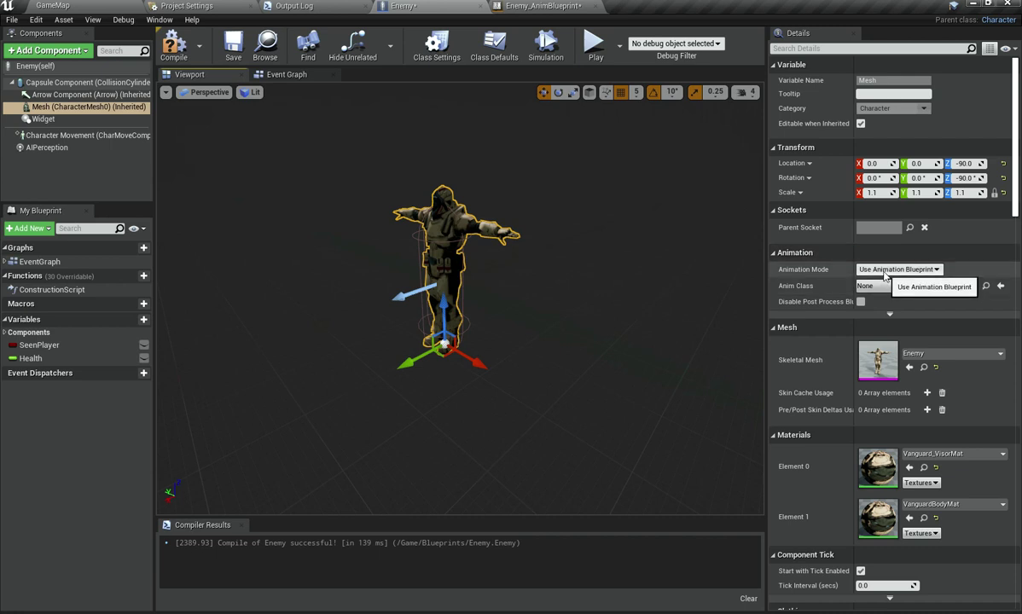
Step: Assign Enemy_AnimBlueprint as the Mesh component's Anim Class and play-test the level to check the enemy's run animation
left_click(897, 269)
left_click(902, 281)
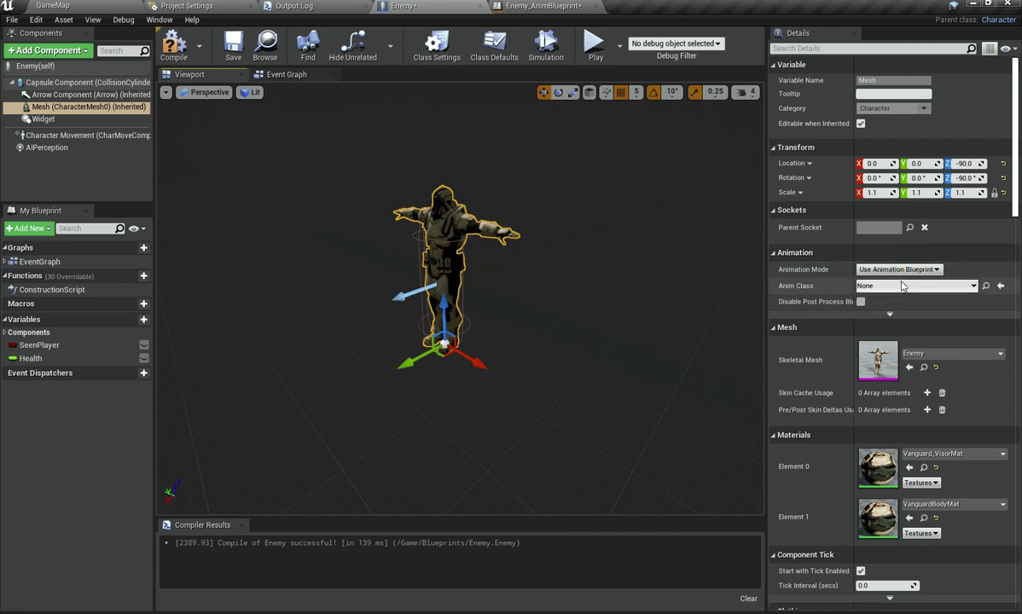
left_click(902, 288)
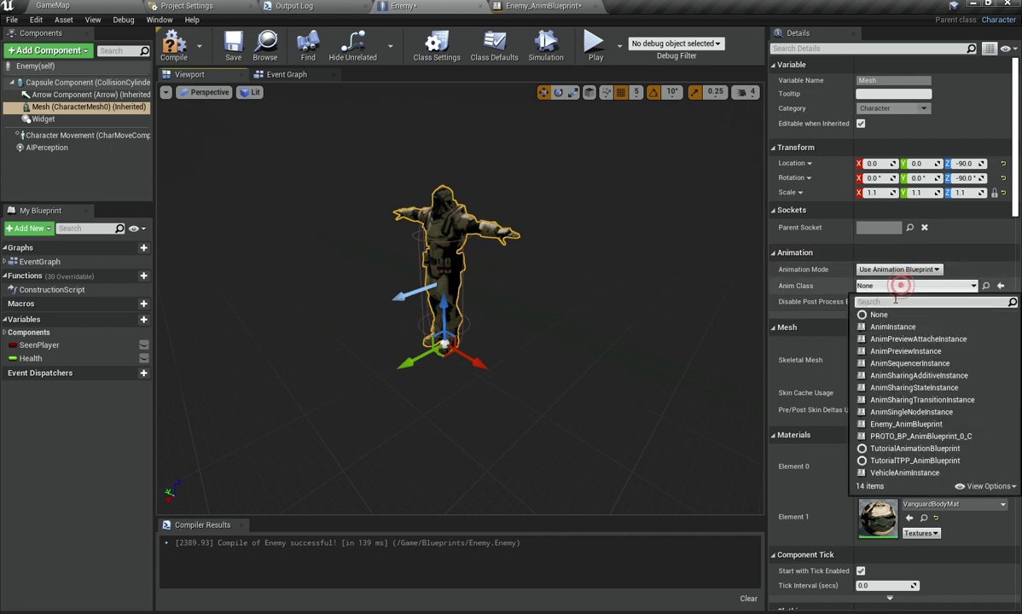
left_click(900, 426)
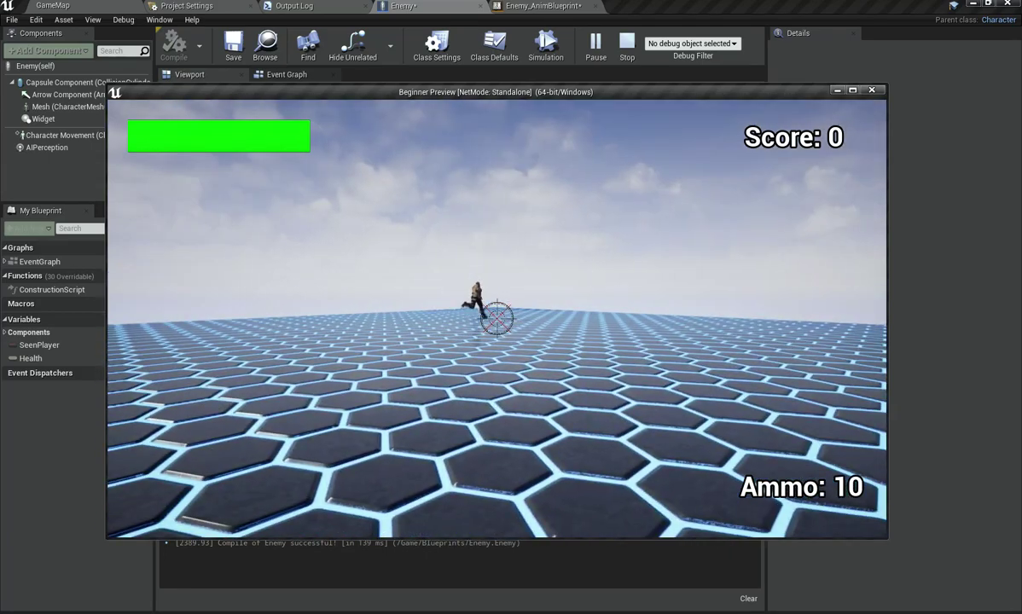
key("d")
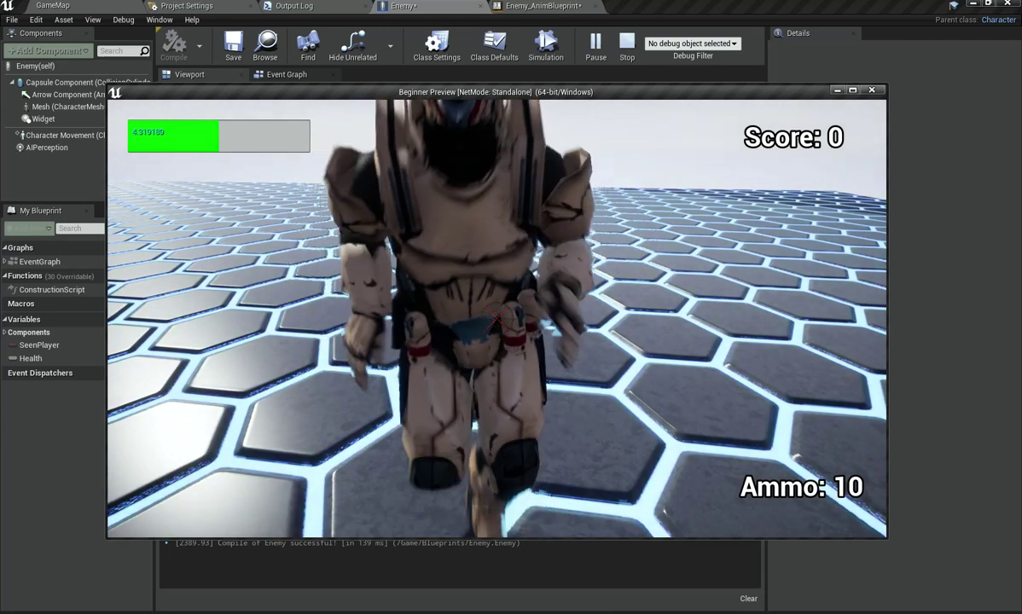
Step: End the play test and delete the existing animation node from Enemy_AnimBlueprint's AnimGraph
key("Escape")
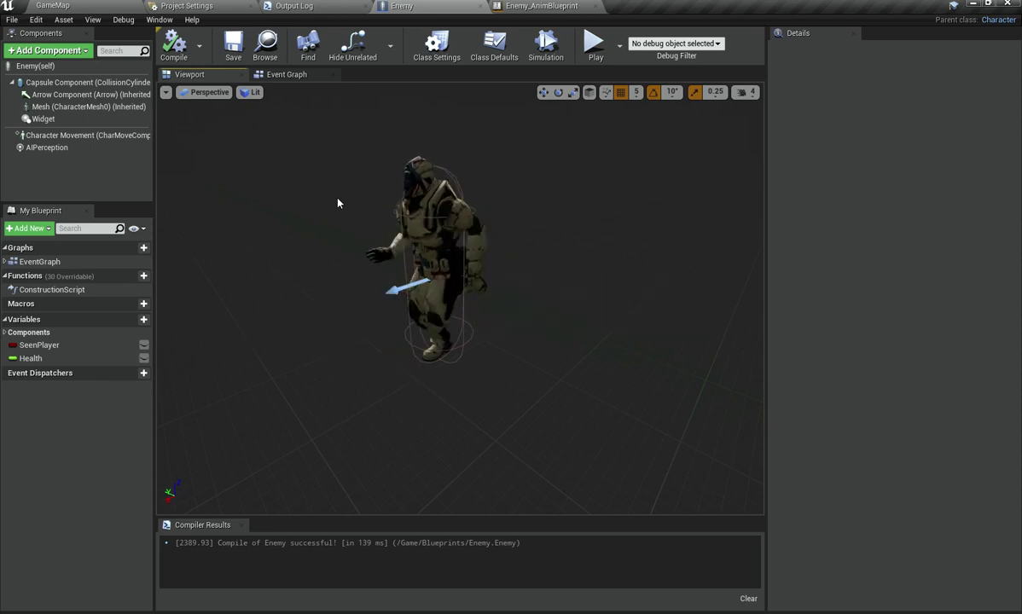
left_click(544, 5)
left_click_drag(511, 251, 595, 450)
key("Delete")
Step: Add a state machine named State Machine feeding the Output Pose, compile the blueprint, and place the node beside the output
left_click_drag(632, 302, 530, 296)
type("stat")
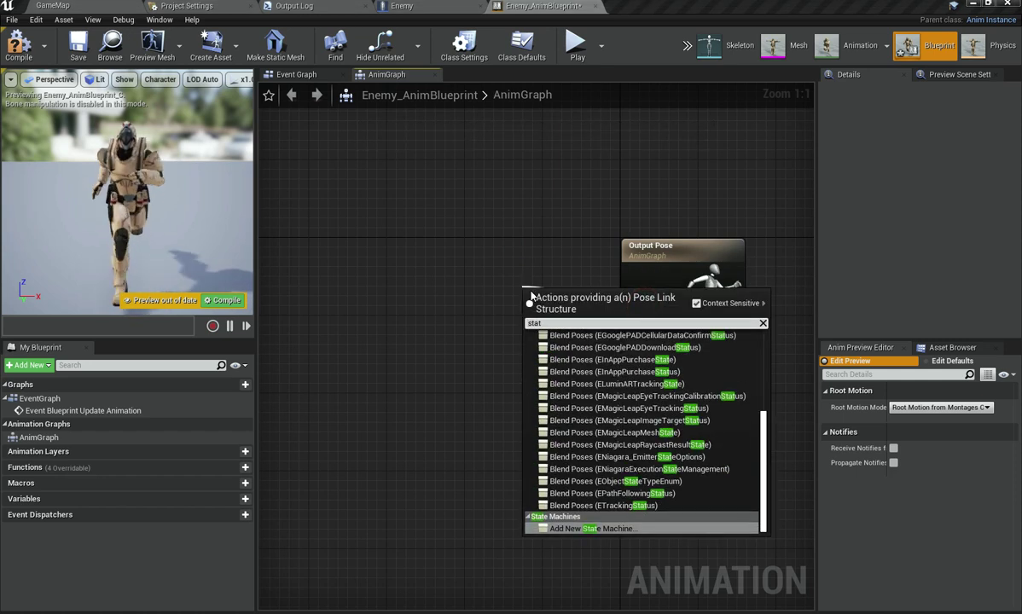
key("Return")
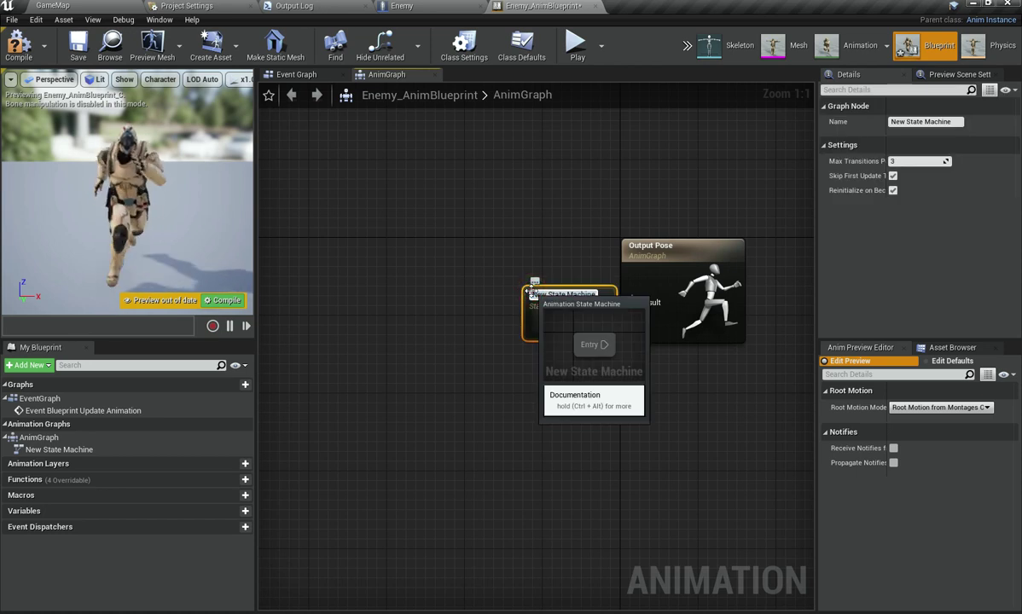
key("BackSpace")
key("BackSpace")
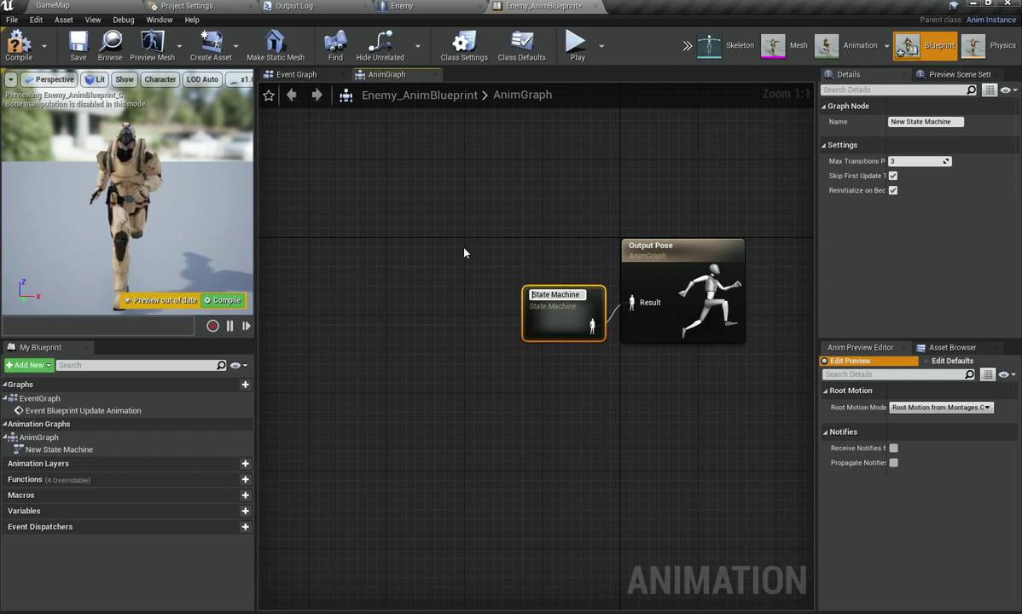
left_click(463, 248)
left_click(20, 40)
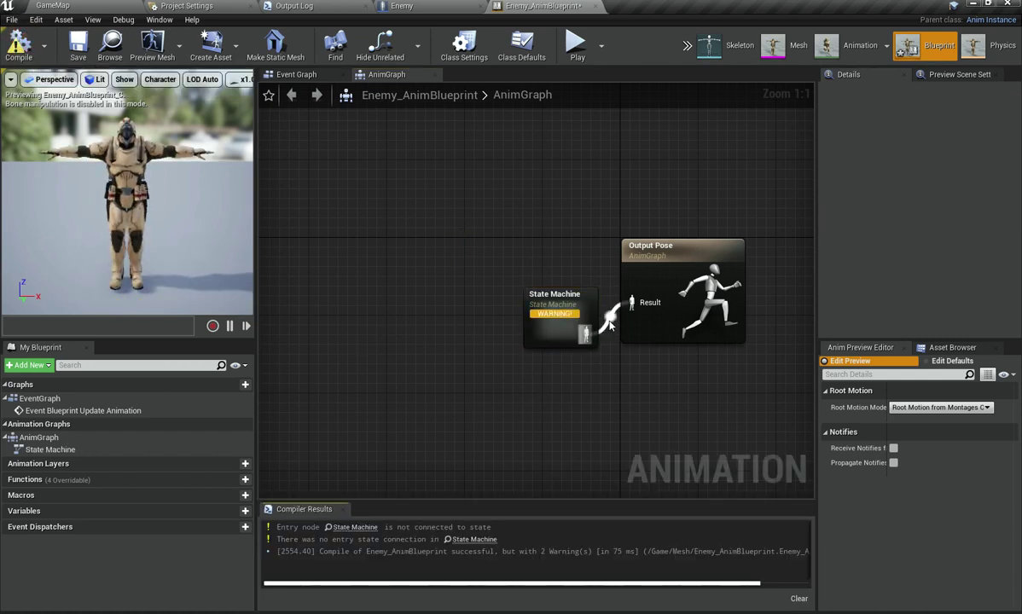
left_click_drag(553, 328, 503, 295)
Step: Open the state machine and add a state named Idle connected from Entry
double_click(502, 290)
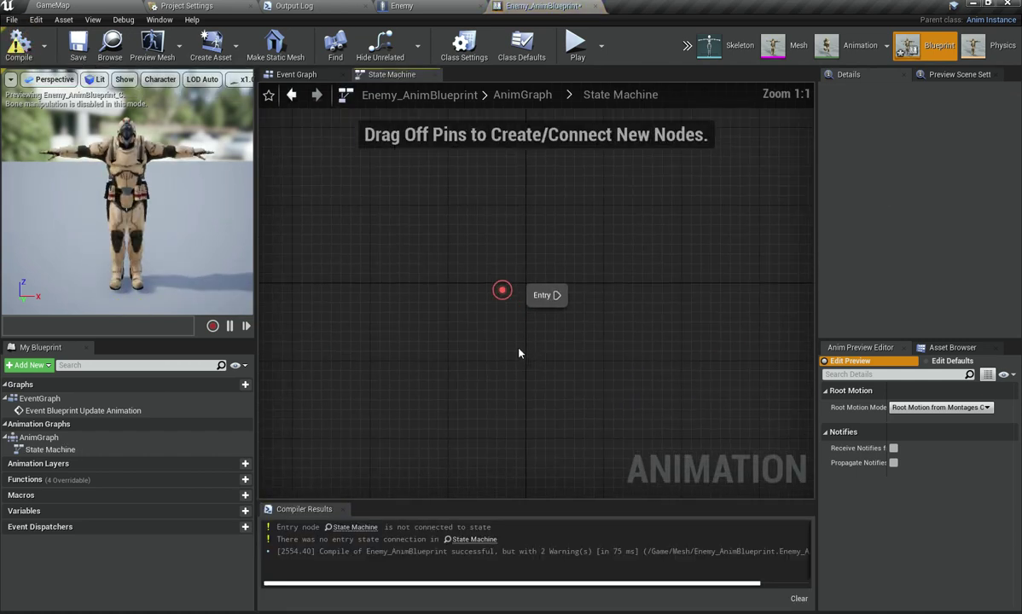
left_click_drag(428, 293, 493, 291)
left_click(351, 335)
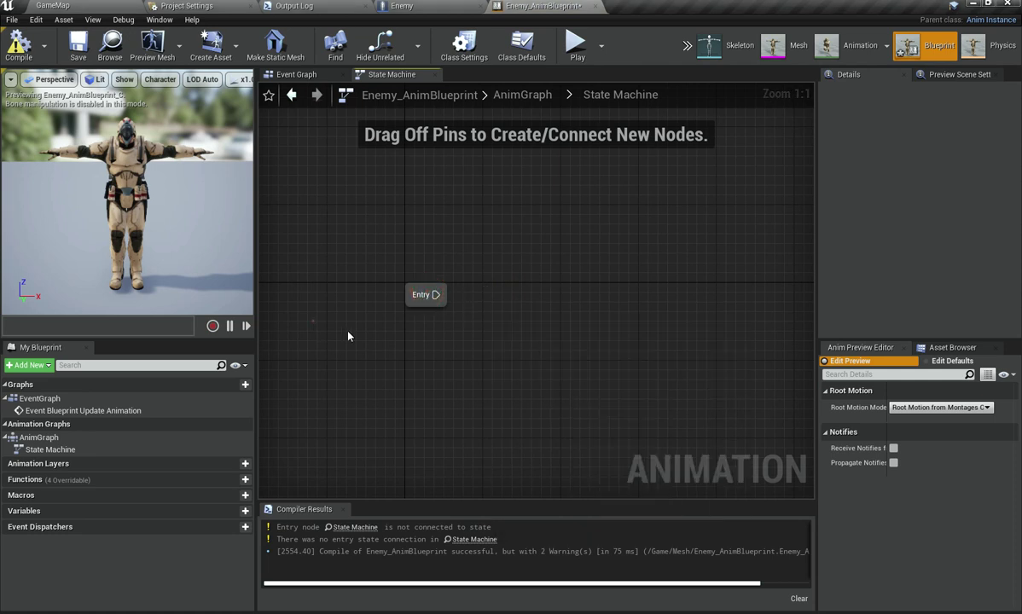
right_click_drag(314, 322, 263, 307)
scroll(310, 358, "down", 4)
scroll(383, 281, "up", 4)
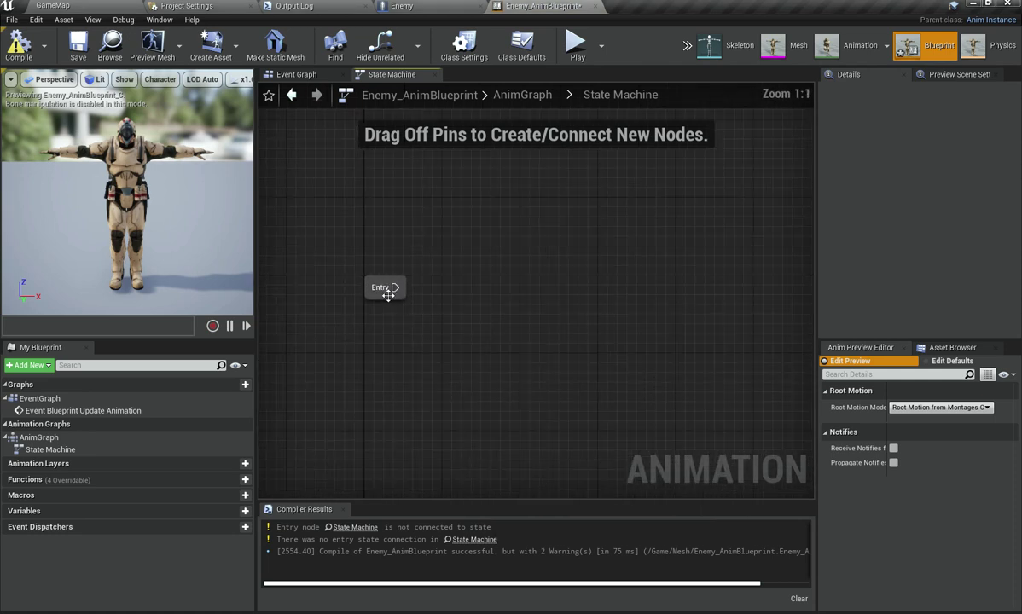
left_click_drag(421, 300, 434, 296)
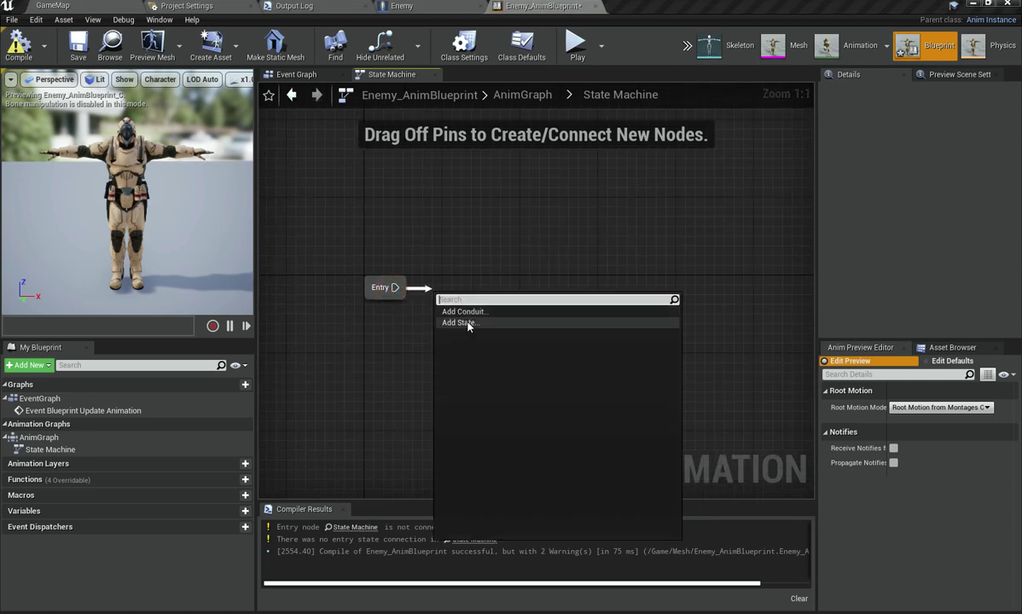
left_click(465, 323)
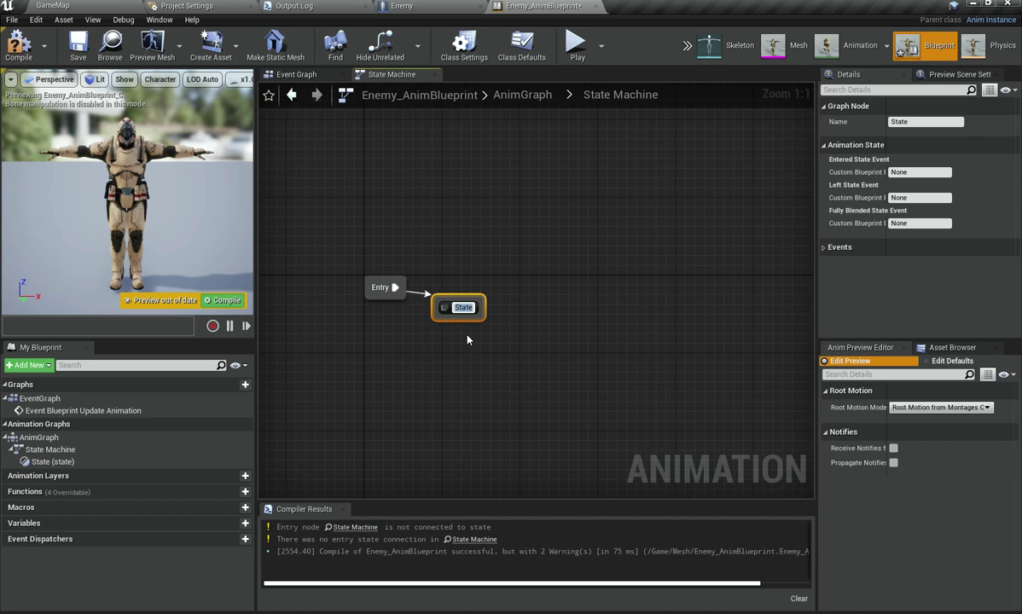
type("Idle")
key("Return")
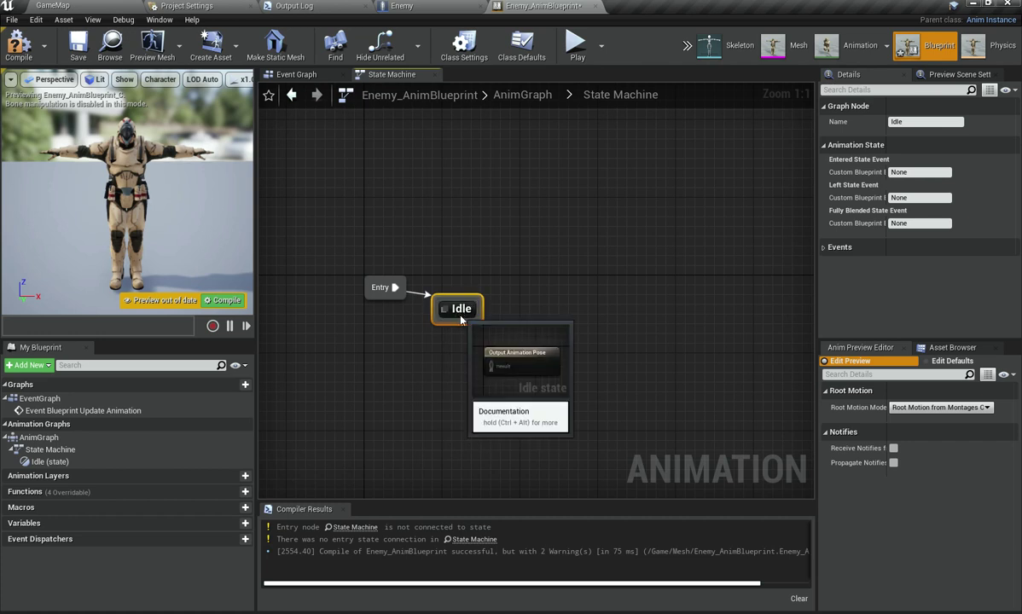
Step: Inside the Idle state, connect a Play Enemy_Idle node to the Output Animation Pose and compile the blueprint
double_click(461, 316)
right_click_drag(506, 356, 579, 355)
left_click_drag(644, 317, 520, 317)
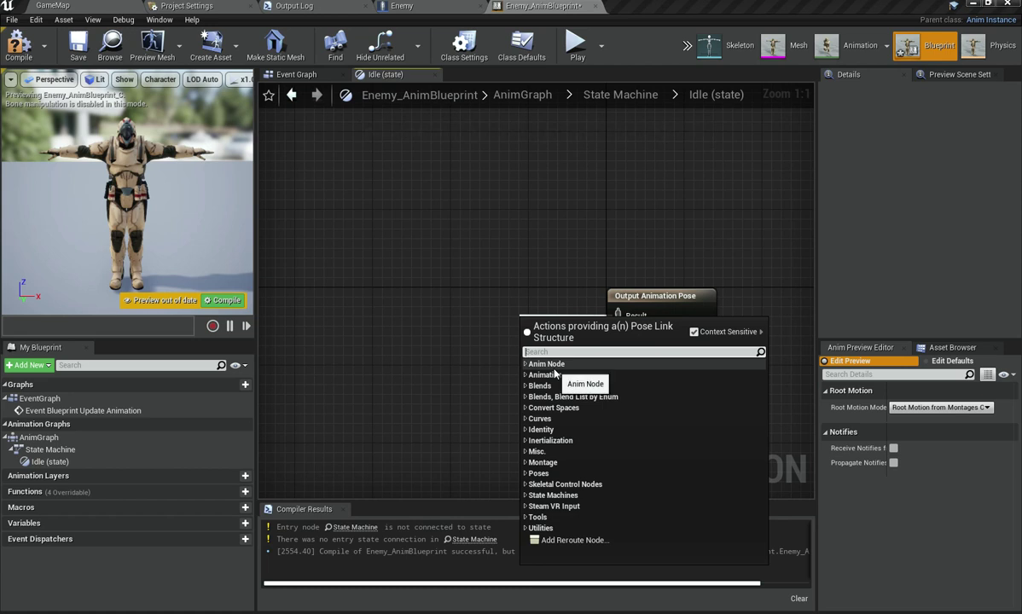
type("idl")
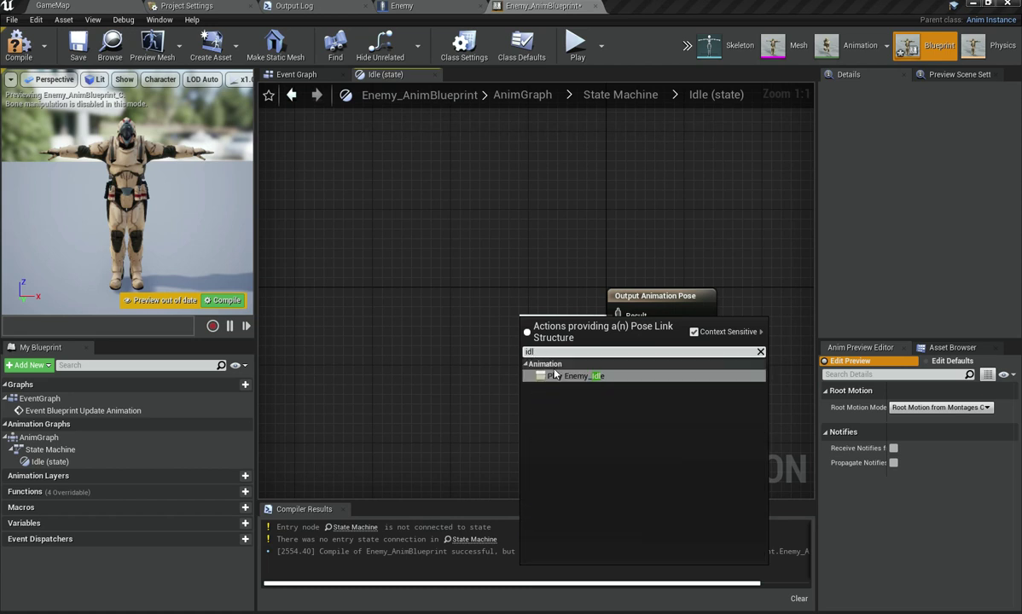
left_click(554, 375)
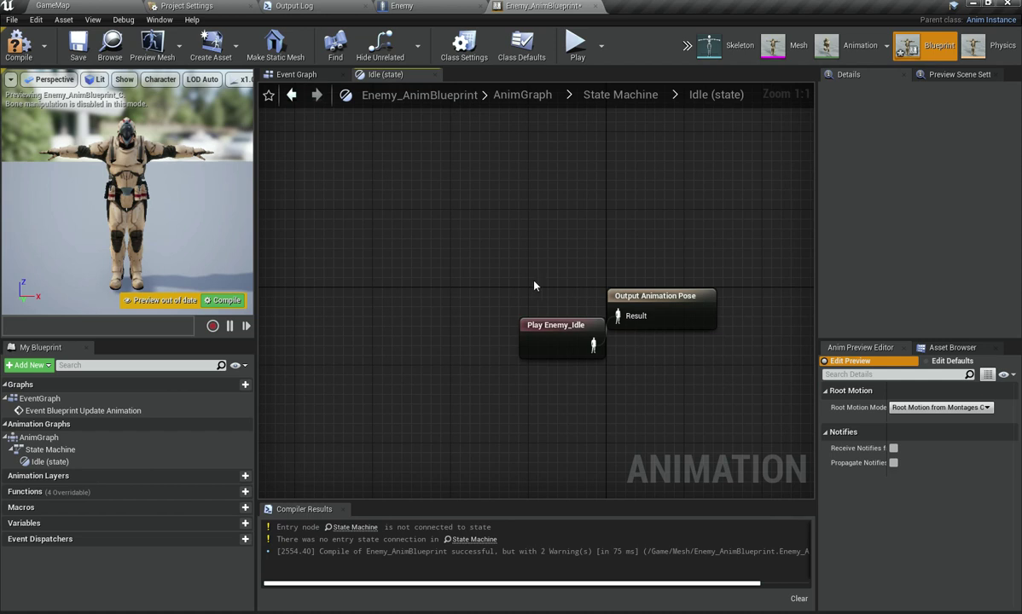
left_click_drag(550, 325, 510, 295)
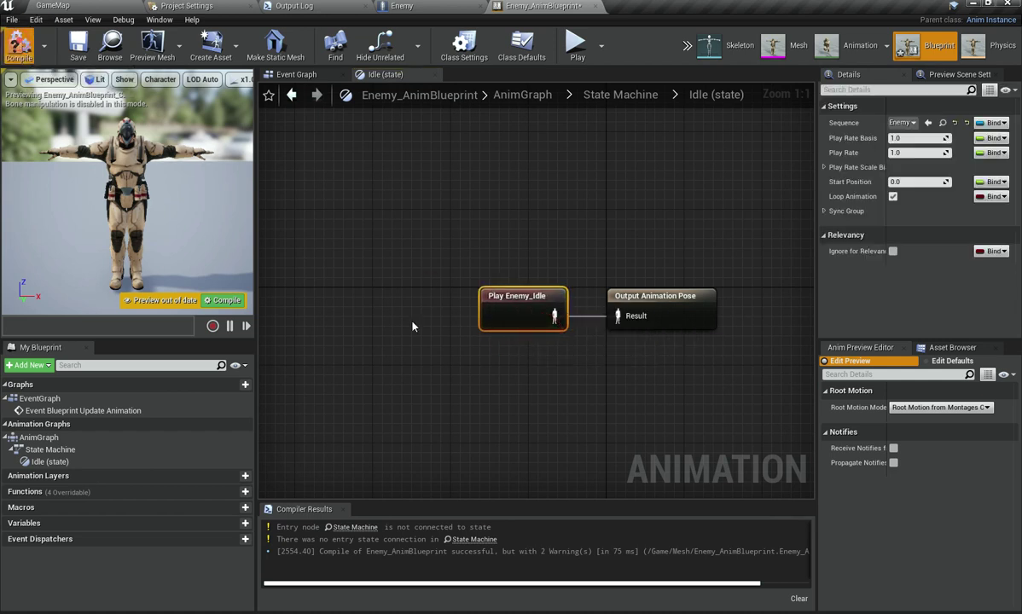
key("F7")
left_click(386, 240)
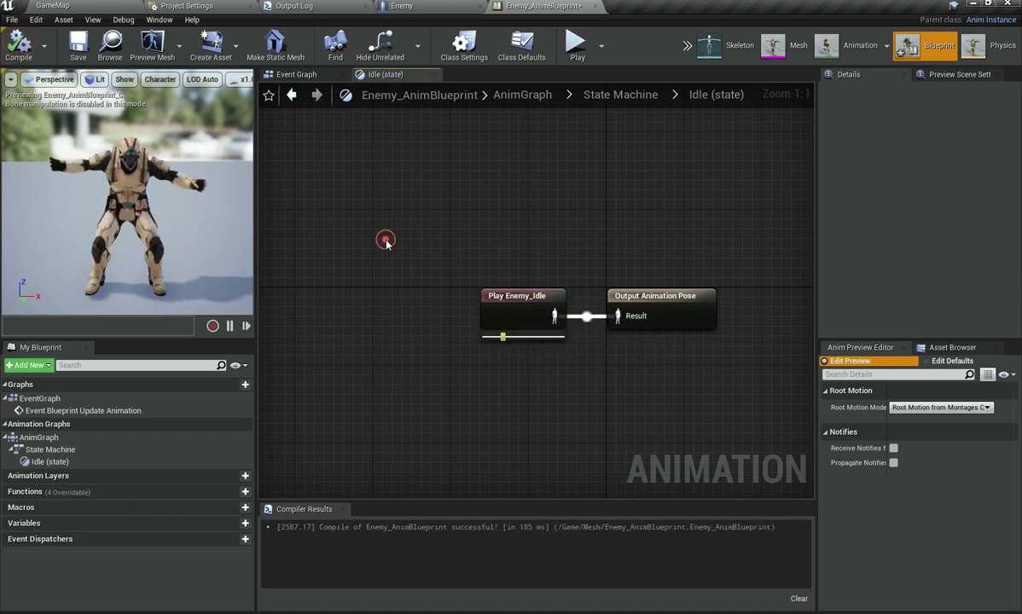
Step: Return to the State Machine graph, move the Idle state further below Entry, and recompile the blueprint
left_click(599, 98)
right_click_drag(597, 306, 477, 305)
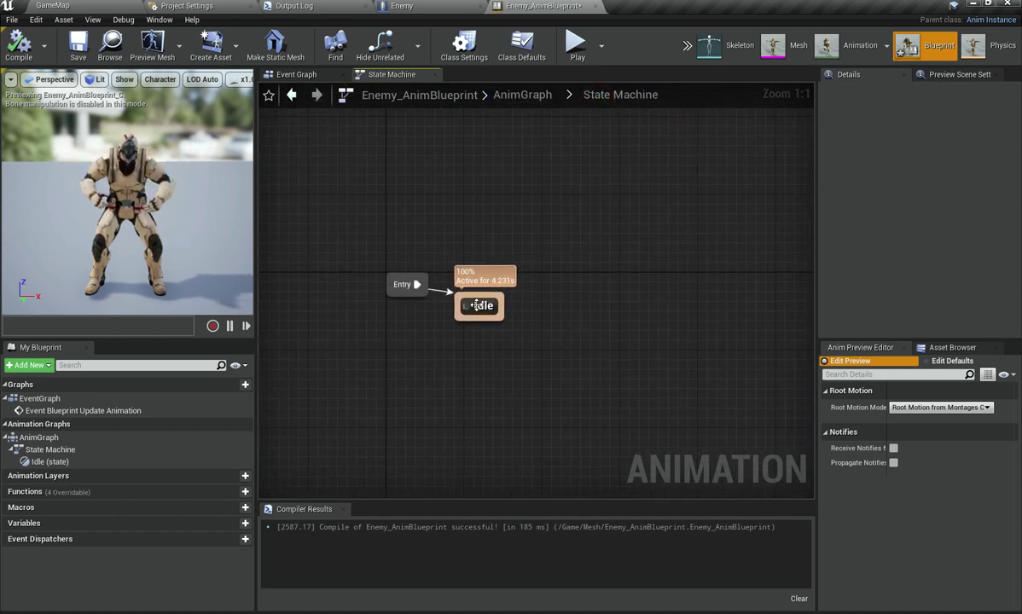
left_click_drag(476, 305, 469, 343)
left_click(442, 198)
left_click(13, 47)
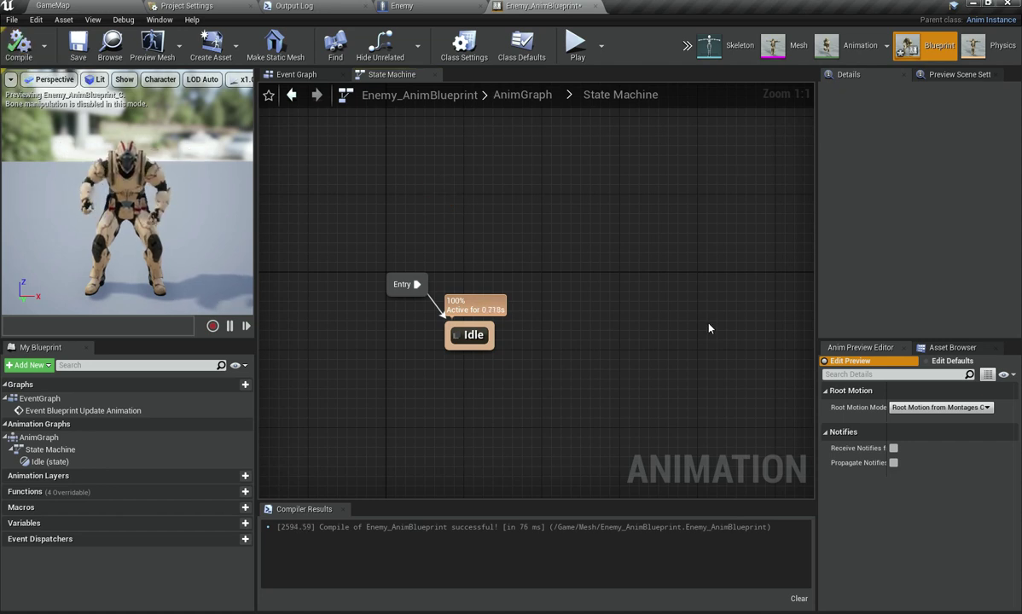
left_click_drag(477, 401, 389, 270)
left_click(359, 218)
left_click_drag(459, 355, 503, 430)
left_click_drag(540, 410, 431, 253)
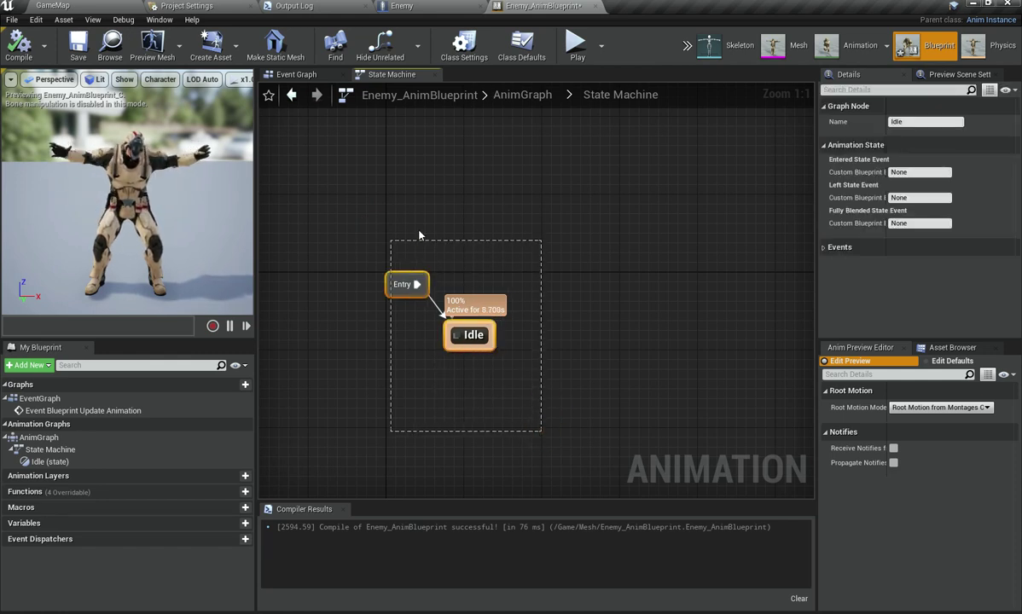
left_click_drag(314, 202, 315, 204)
left_click(397, 379)
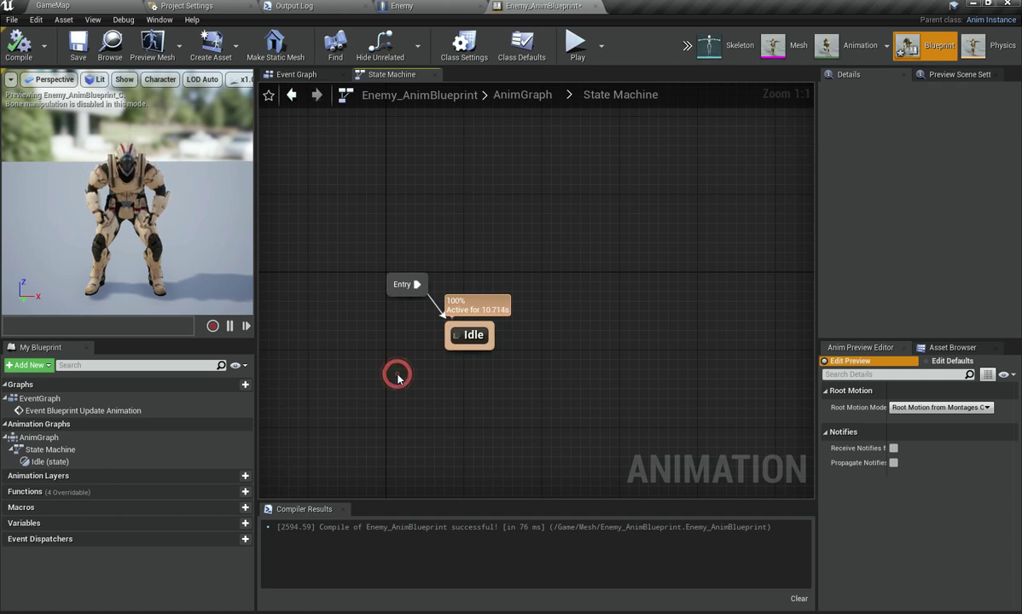